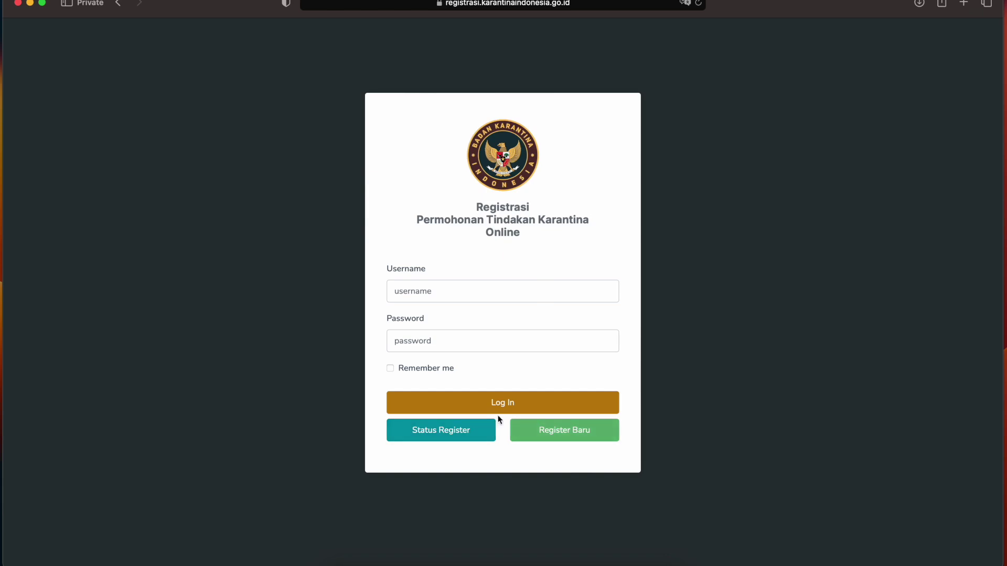
# - Browse the registered applicants list to its last page, then return to the login page
pyautogui.click(442, 432)
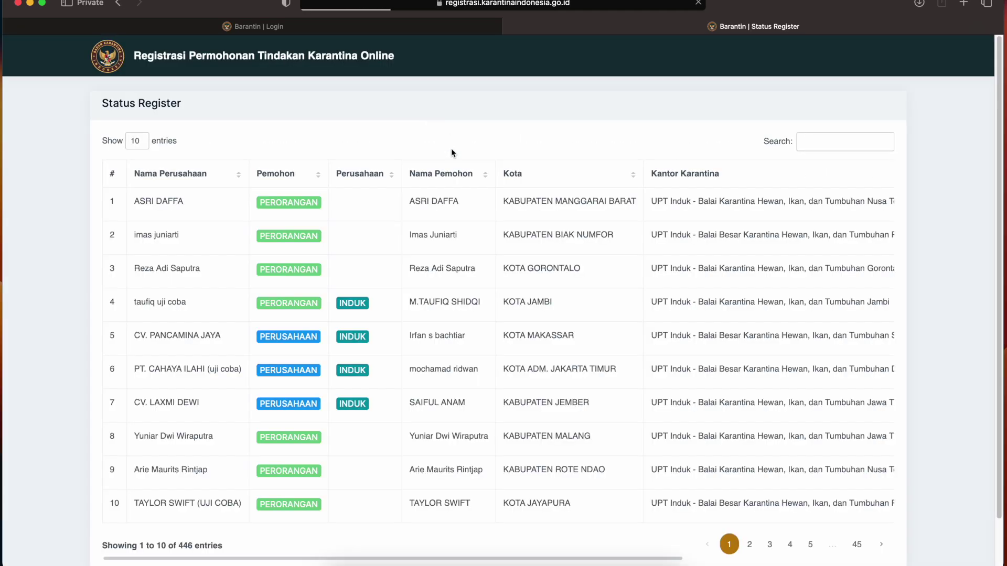
pyautogui.scroll(-2, 452, 245)
pyautogui.scroll(2, 456, 246)
pyautogui.scroll(-2, 459, 247)
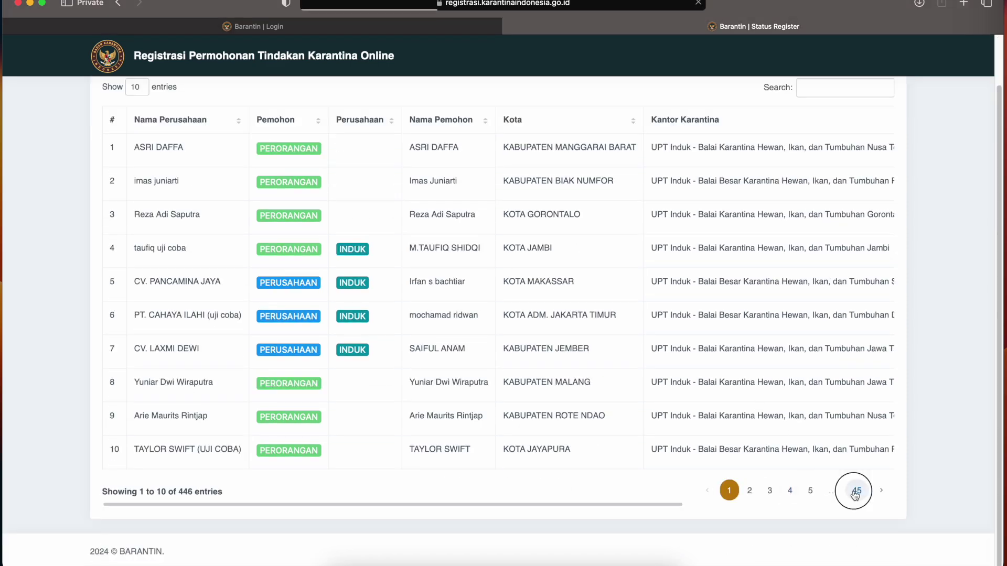
pyautogui.click(856, 490)
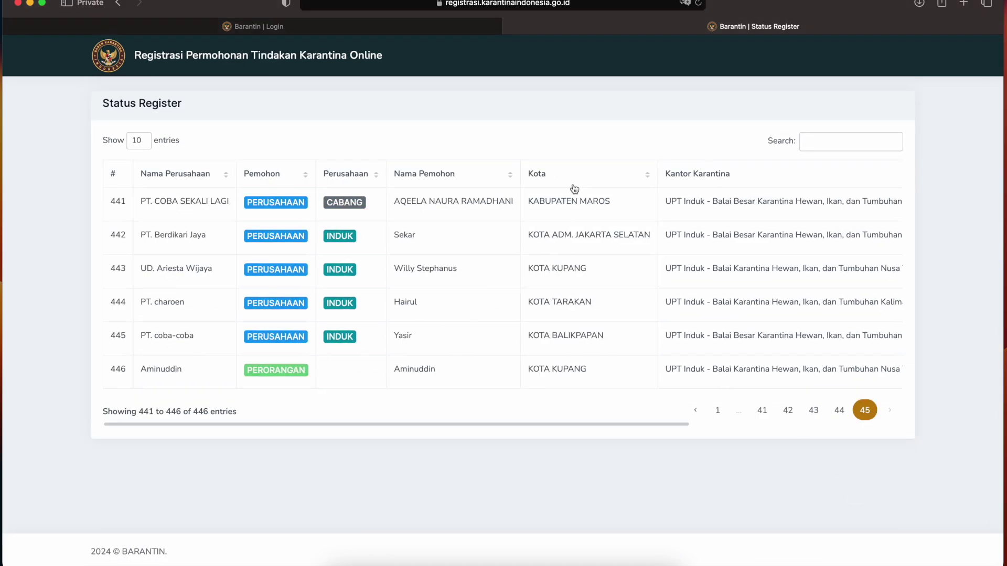
pyautogui.click(118, 4)
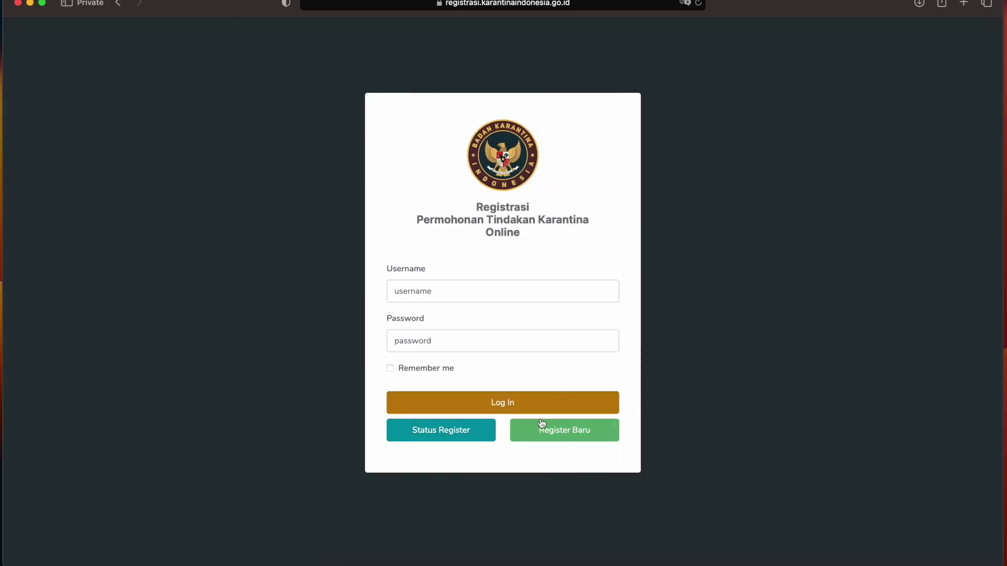
# - Start a new registration with applicant type Perusahaan and company type Induk
pyautogui.click(560, 442)
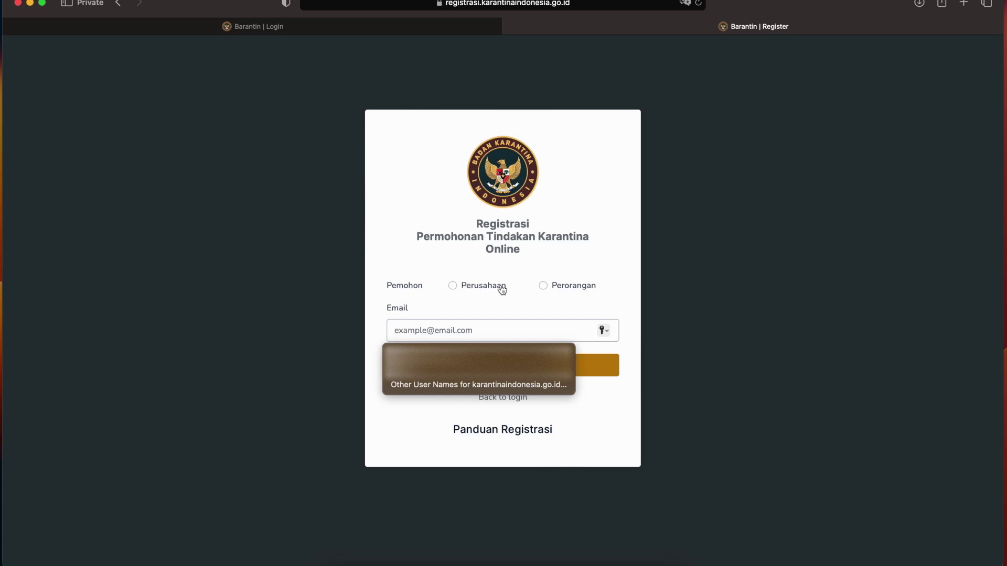
pyautogui.click(543, 285)
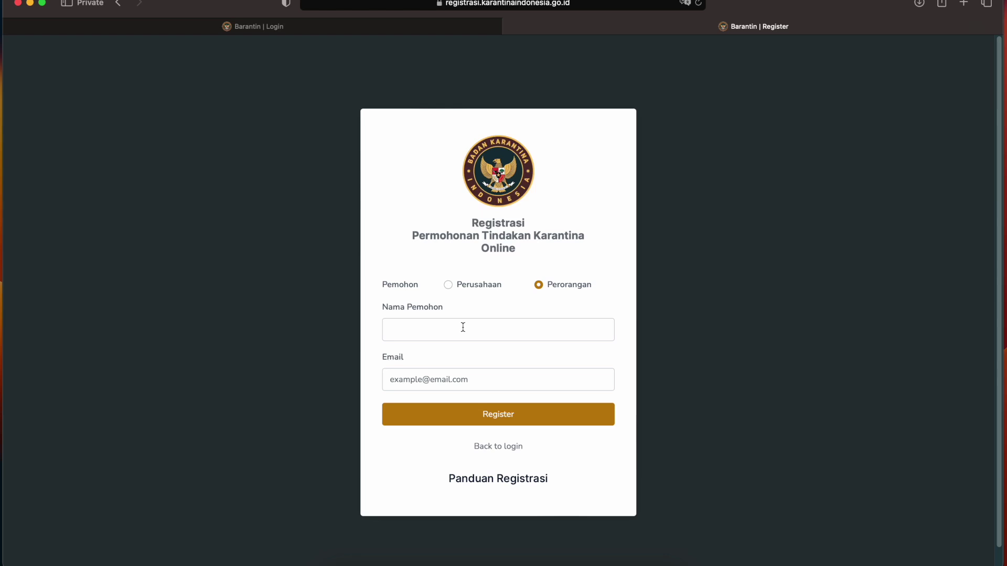
pyautogui.click(478, 287)
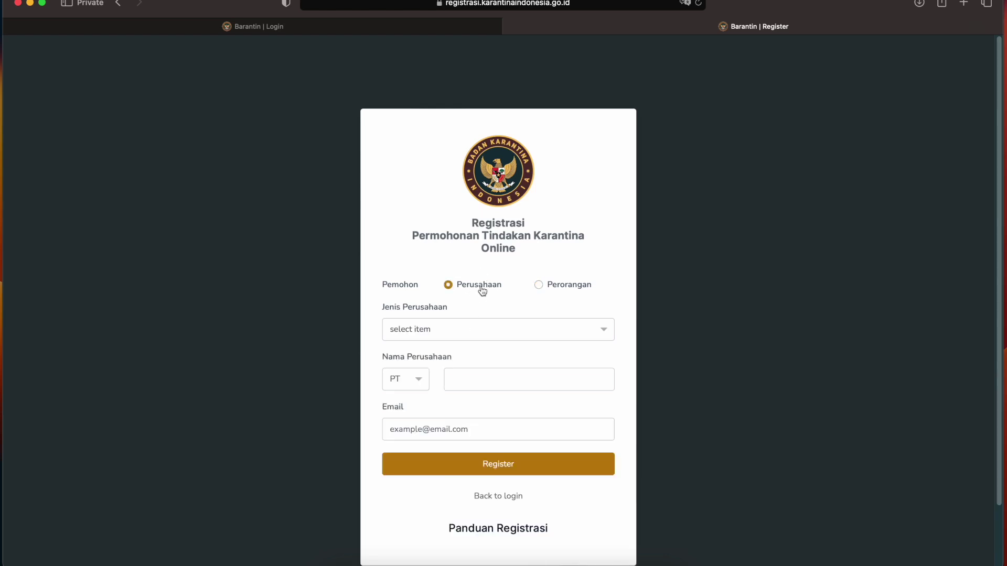
pyautogui.click(549, 291)
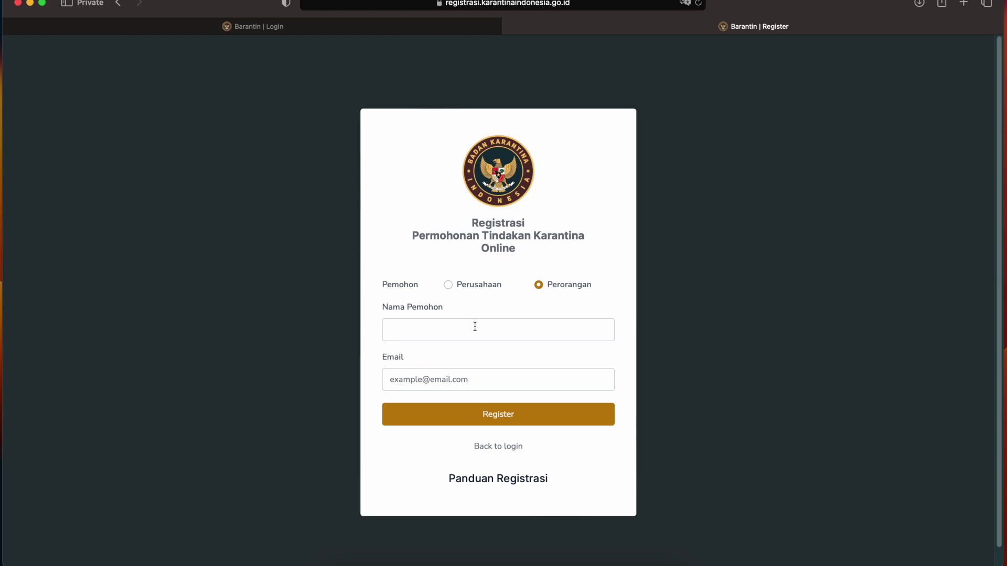
pyautogui.click(496, 287)
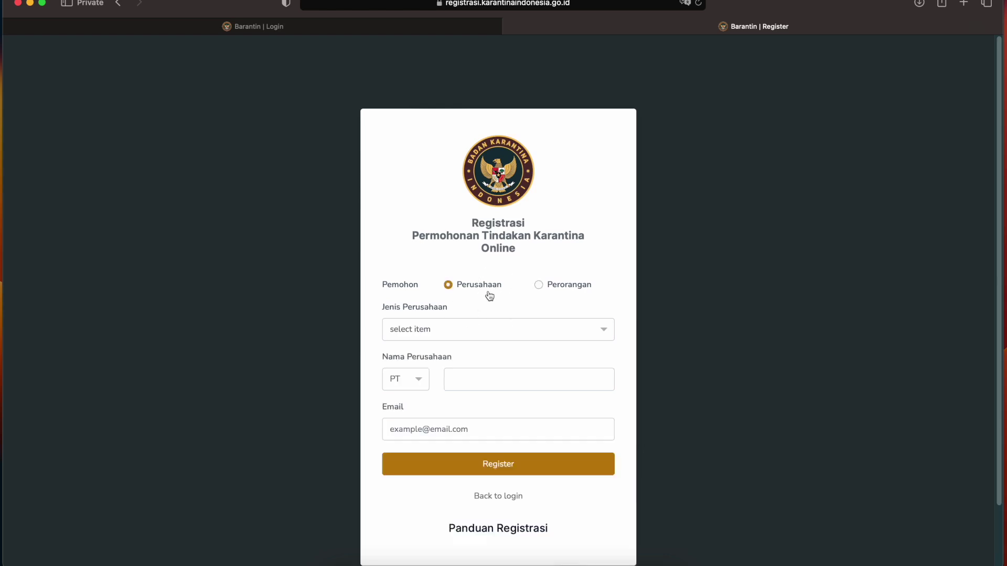
pyautogui.click(487, 334)
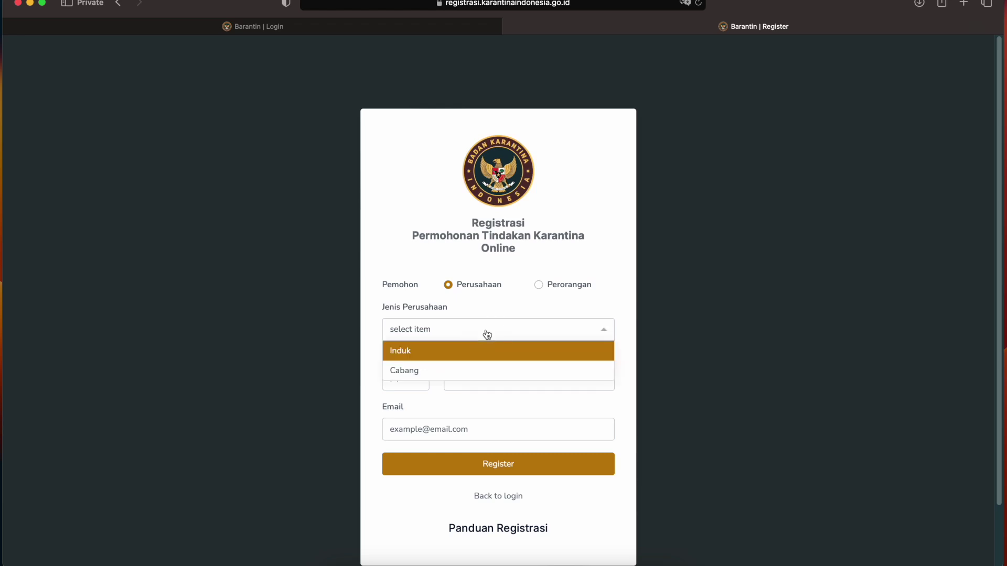
pyautogui.click(473, 349)
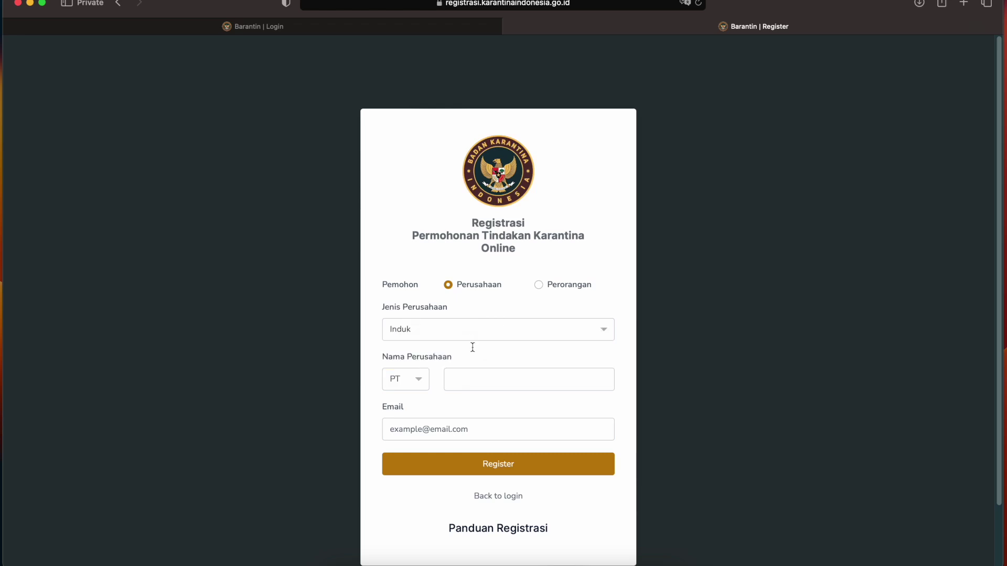
# - Enter 'Bali (coba)' as the PT company name
pyautogui.click(473, 378)
pyautogui.write('Ba')
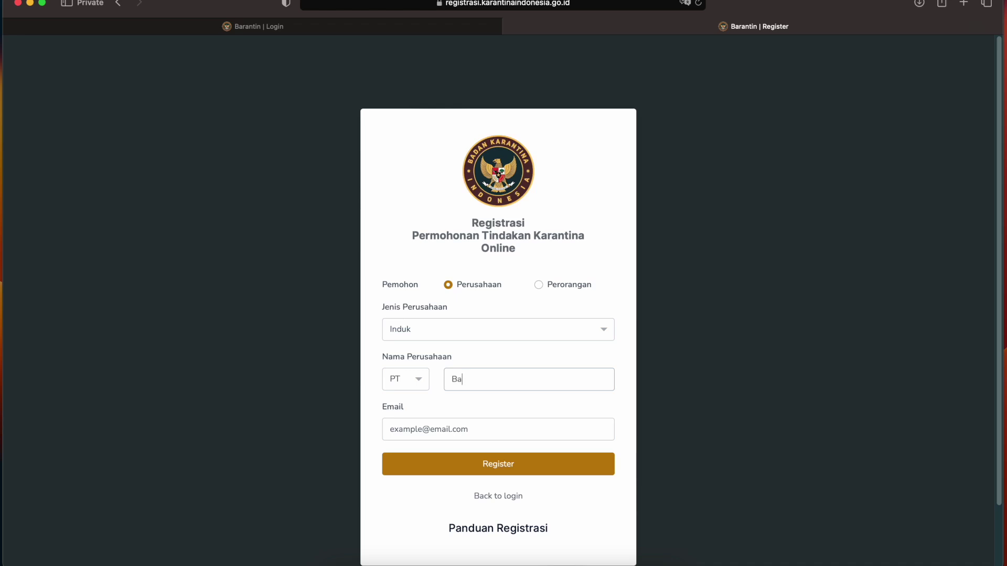
pyautogui.write('li')
pyautogui.write('(coba)')
pyautogui.click(483, 425)
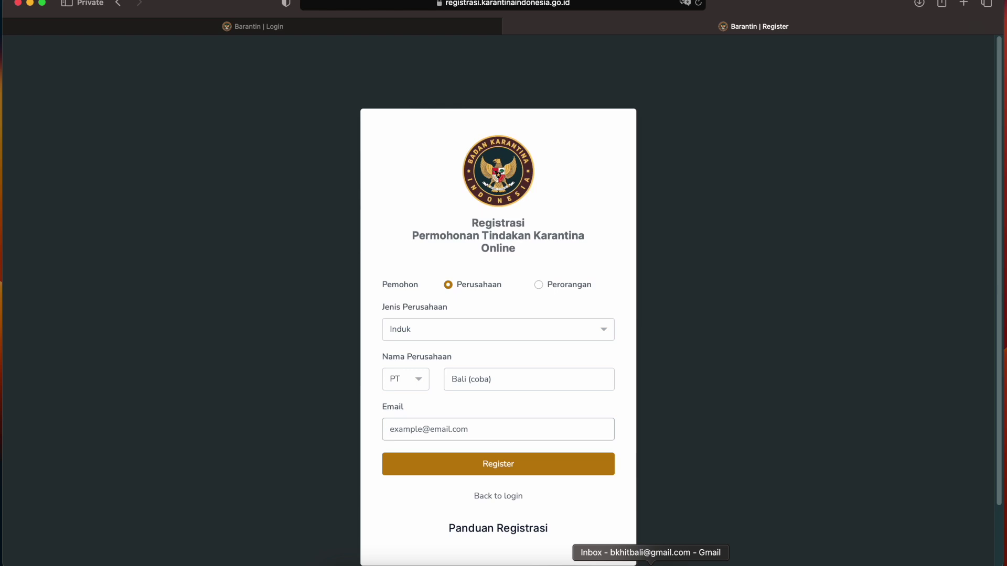
# - Submit the registration with the company's Gmail address and bring up the Gmail inbox
pyautogui.click(498, 422)
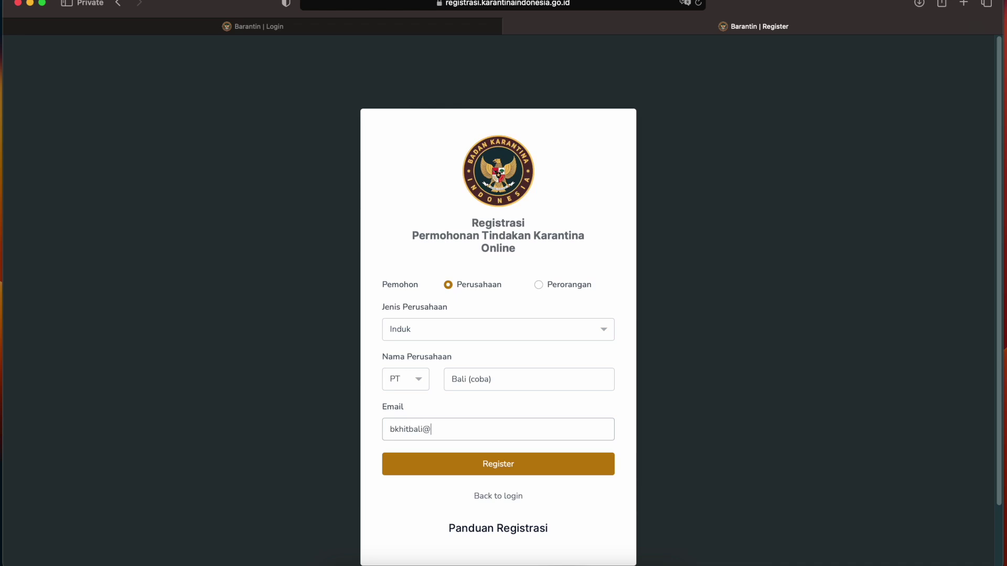
pyautogui.click(510, 468)
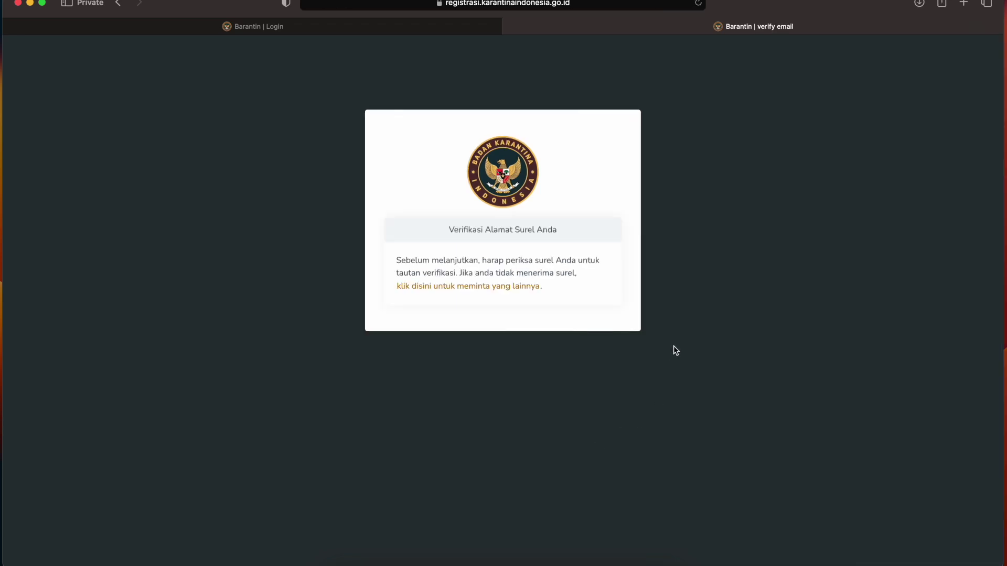
pyautogui.moveTo(485, 231); pyautogui.dragTo(572, 232)
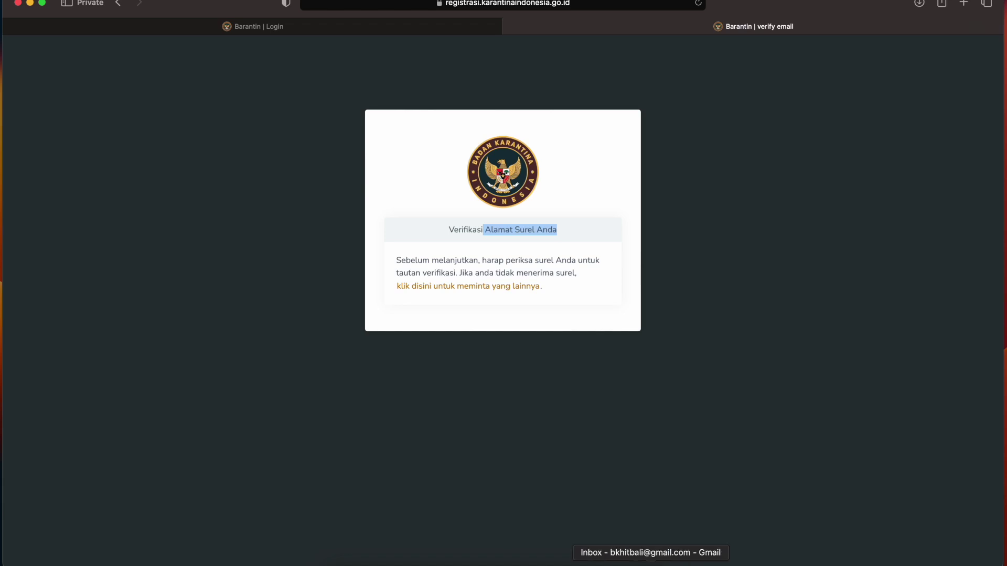
pyautogui.click(651, 563)
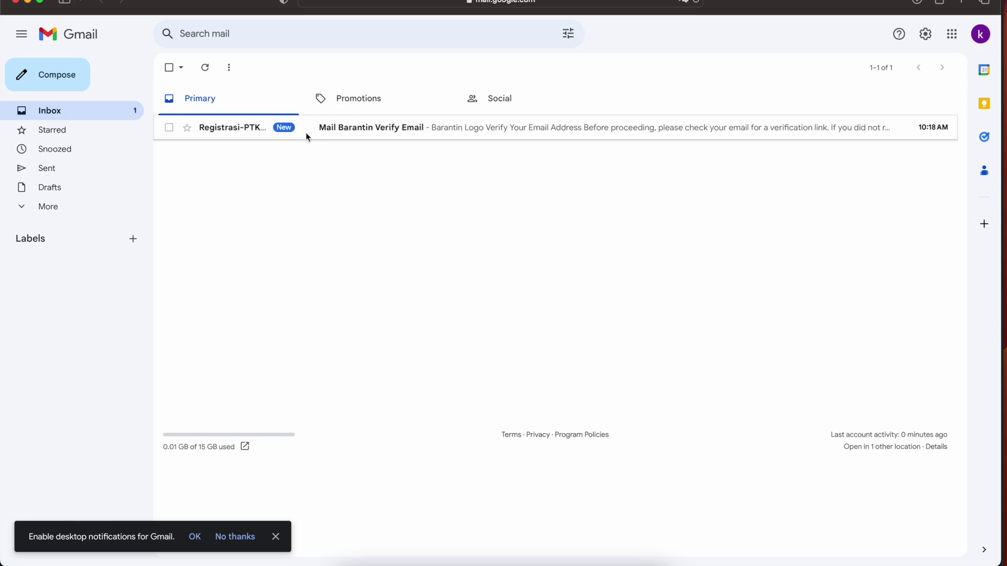
# - Open the 'Mail Barantin Verify Email' message and follow its verification link
pyautogui.click(414, 132)
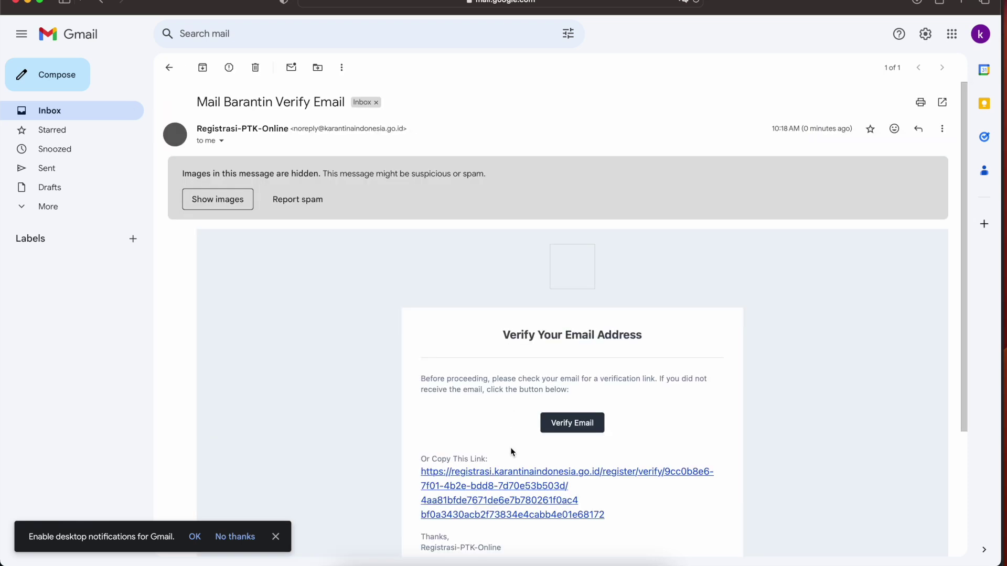
pyautogui.scroll(-2, 496, 406)
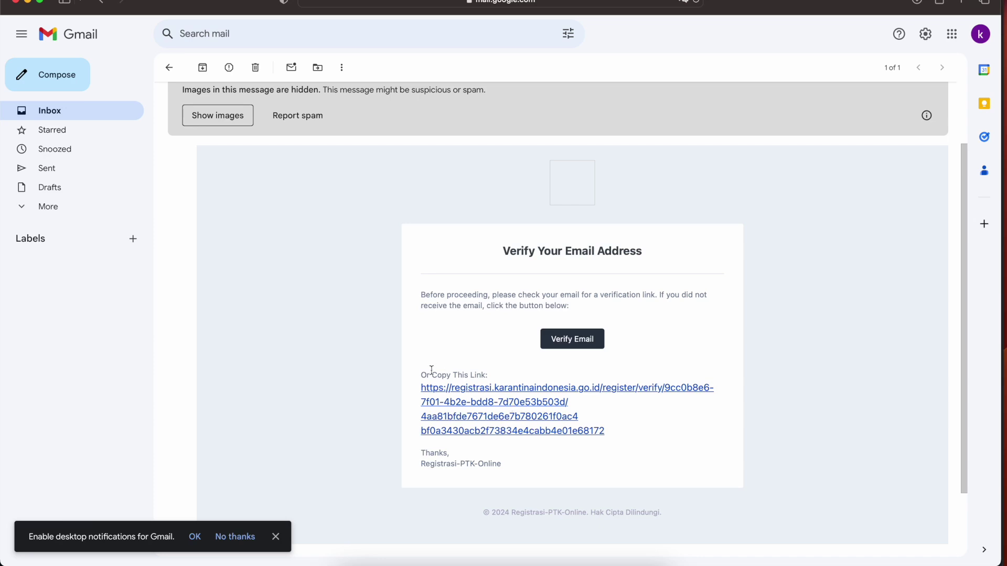
pyautogui.click(503, 393)
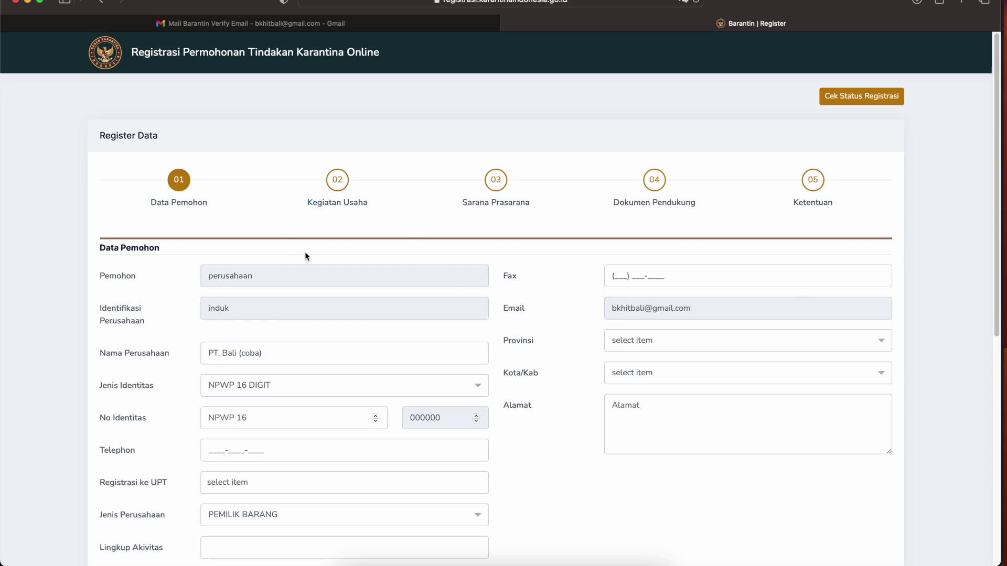
# - Remove stray characters from the PT. Bali (coba) company name
pyautogui.scroll(-2, 370, 285)
pyautogui.scroll(-2, 369, 285)
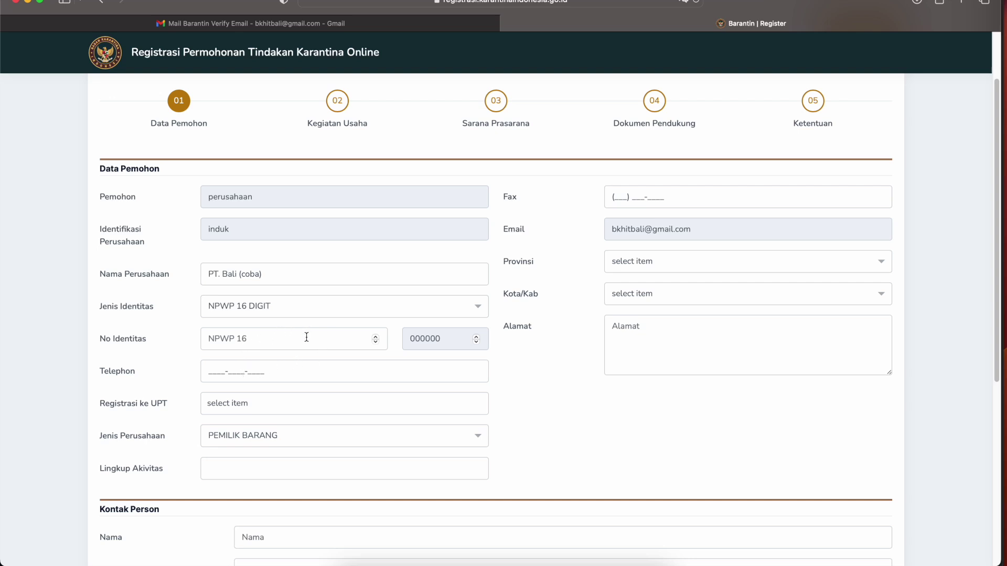
pyautogui.click(284, 276)
pyautogui.write('xxxx')
pyautogui.press('BackSpace')
pyautogui.press('BackSpace')
pyautogui.press('BackSpace')
pyautogui.press('BackSpace')
pyautogui.press('BackSpace')
pyautogui.click(277, 309)
pyautogui.click(278, 310)
# - Enter the company's identity number with identity type NPWP 16 DIGIT
pyautogui.click(284, 342)
pyautogui.write('223')
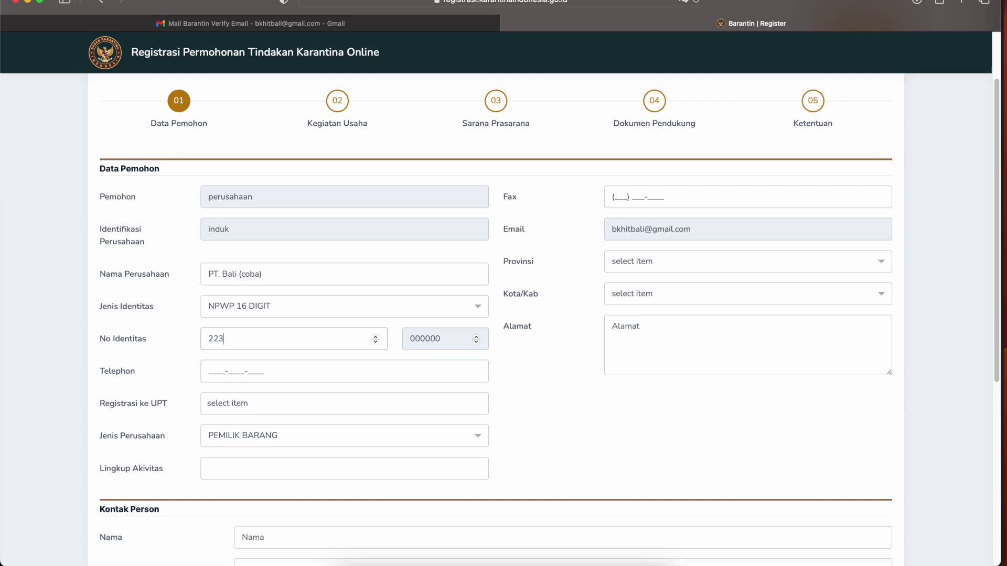
pyautogui.write('322332233')
pyautogui.click(288, 338)
pyautogui.write('22')
pyautogui.click(258, 338)
pyautogui.press('Left')
pyautogui.press('Left')
pyautogui.press('Left')
pyautogui.press('Left')
pyautogui.press('Left')
pyautogui.press('Left')
pyautogui.press('Left')
pyautogui.press('Right')
pyautogui.press('Right')
pyautogui.press('Right')
pyautogui.press('Right')
pyautogui.press('Right')
pyautogui.press('Right')
pyautogui.press('Right')
pyautogui.press('Right')
pyautogui.press('Right')
pyautogui.press('Right')
pyautogui.write('46')
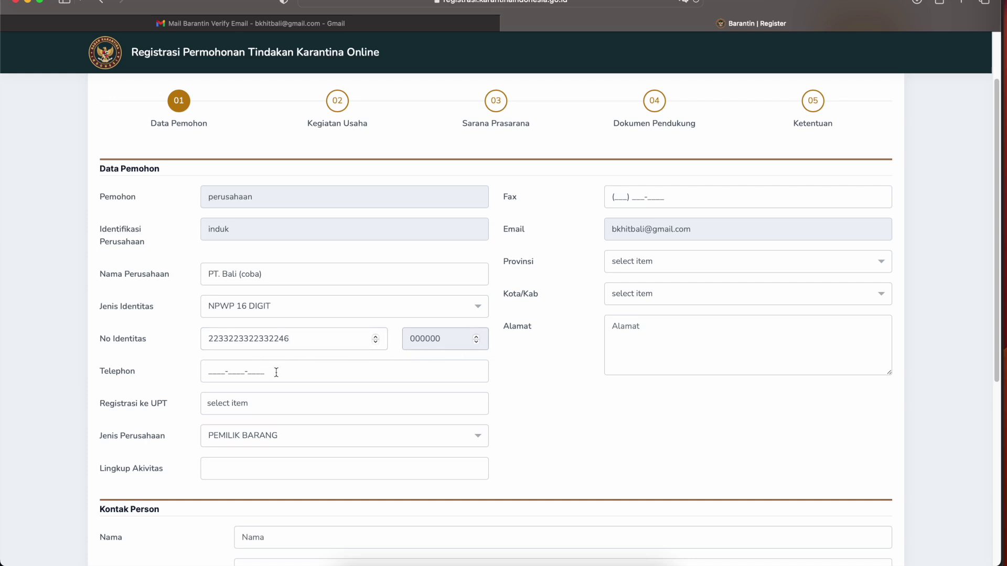
pyautogui.click(338, 315)
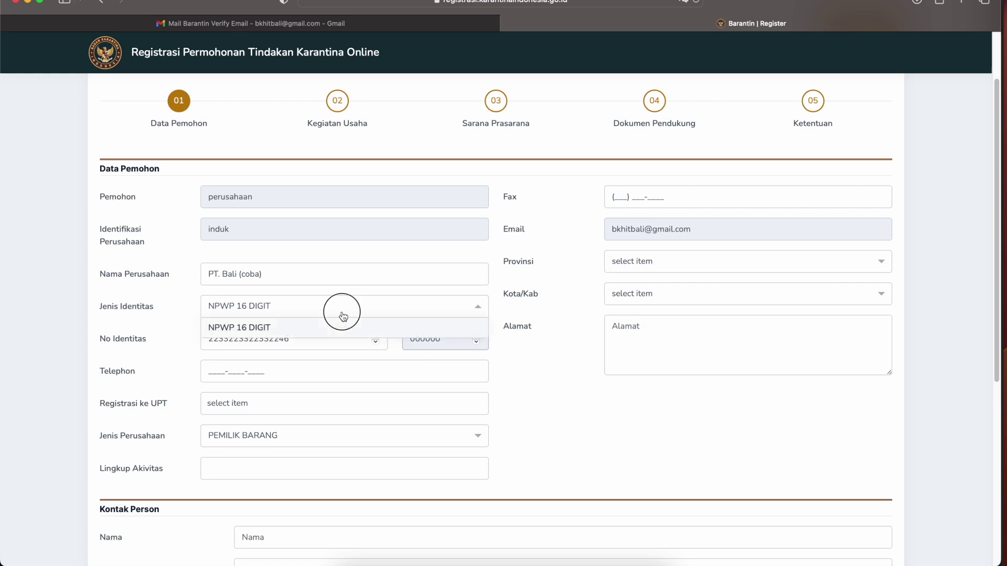
pyautogui.click(404, 313)
# - Enter the company's telephone number with a 62 prefix
pyautogui.click(214, 380)
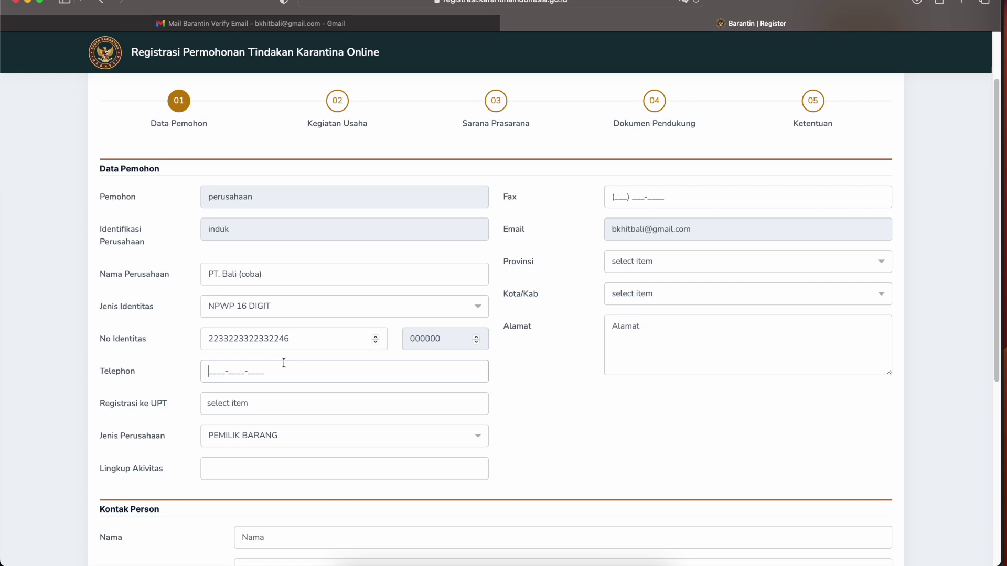
pyautogui.moveTo(218, 371); pyautogui.dragTo(191, 375)
pyautogui.write('62')
# - Register with the Bali quarantine UPT and set company type to PEMILIK BARANG
pyautogui.click(232, 404)
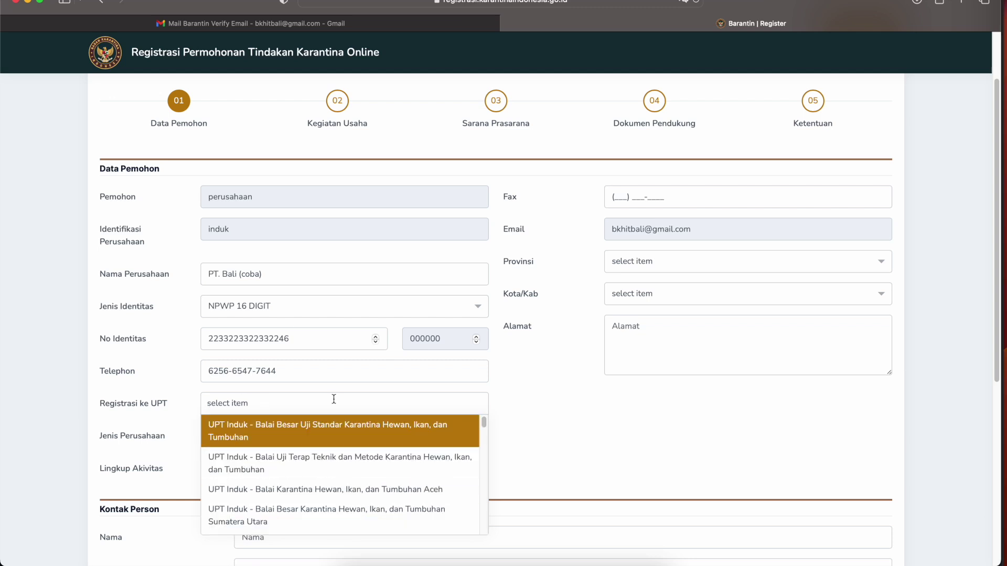
pyautogui.write('bali')
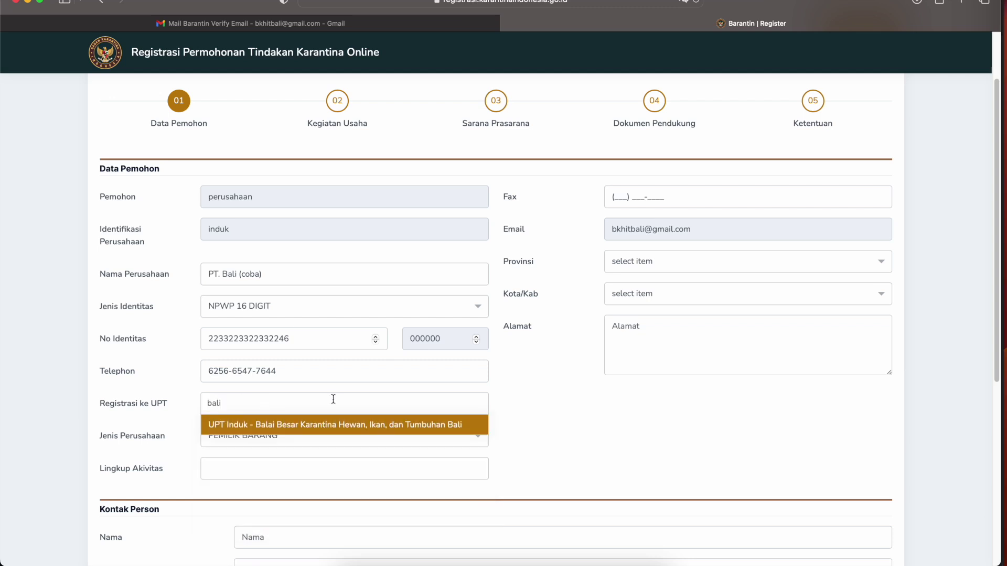
pyautogui.click(360, 424)
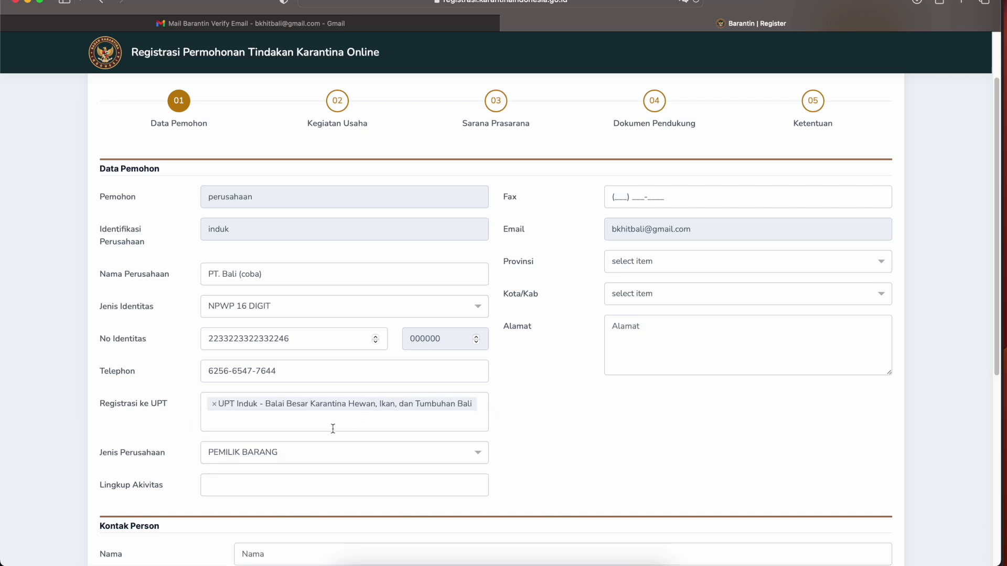
pyautogui.click(336, 453)
pyautogui.click(335, 473)
pyautogui.click(317, 489)
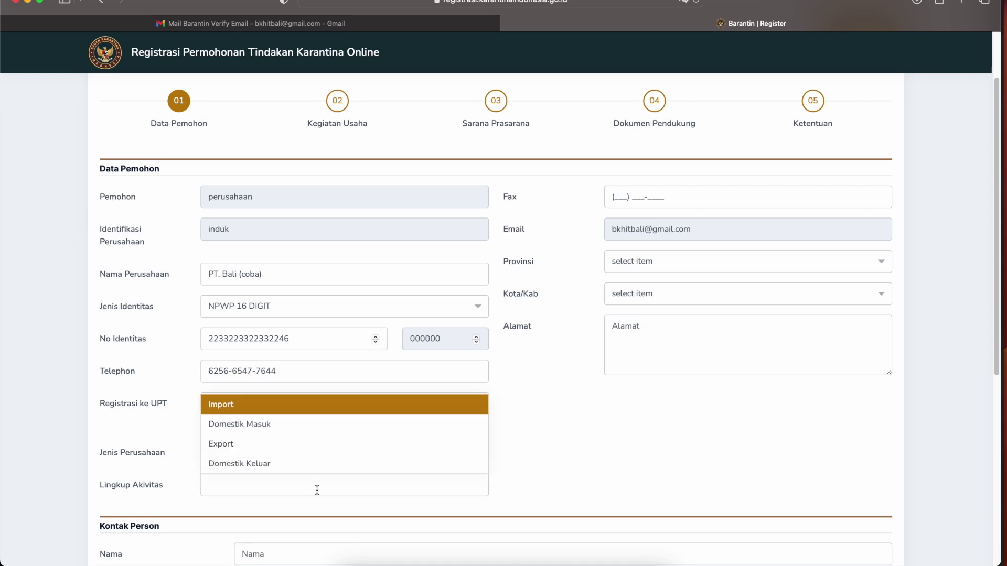
# - Select Import, Export, Domestik Keluar and Domestik Masuk as activity scopes
pyautogui.click(277, 414)
pyautogui.click(286, 484)
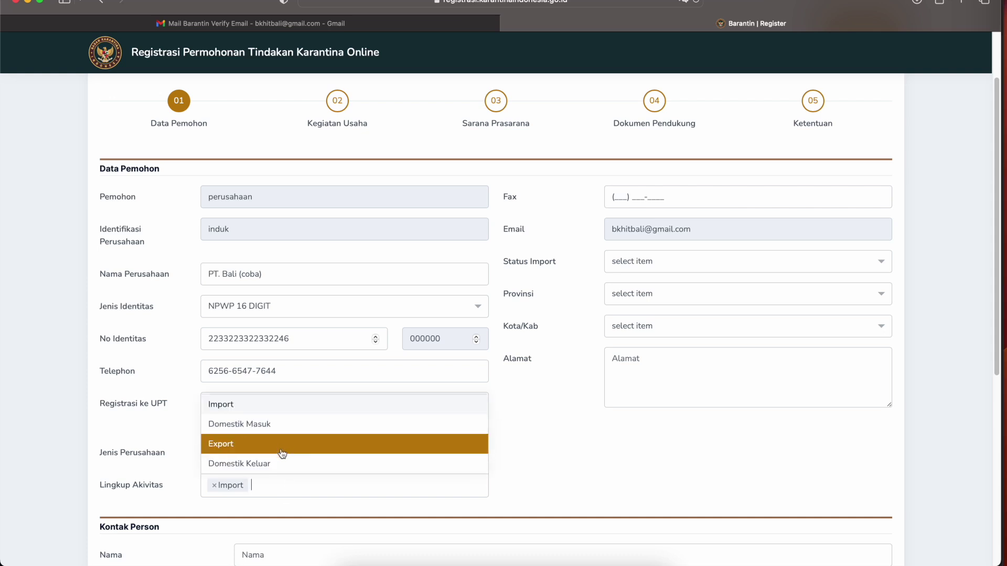
pyautogui.click(284, 443)
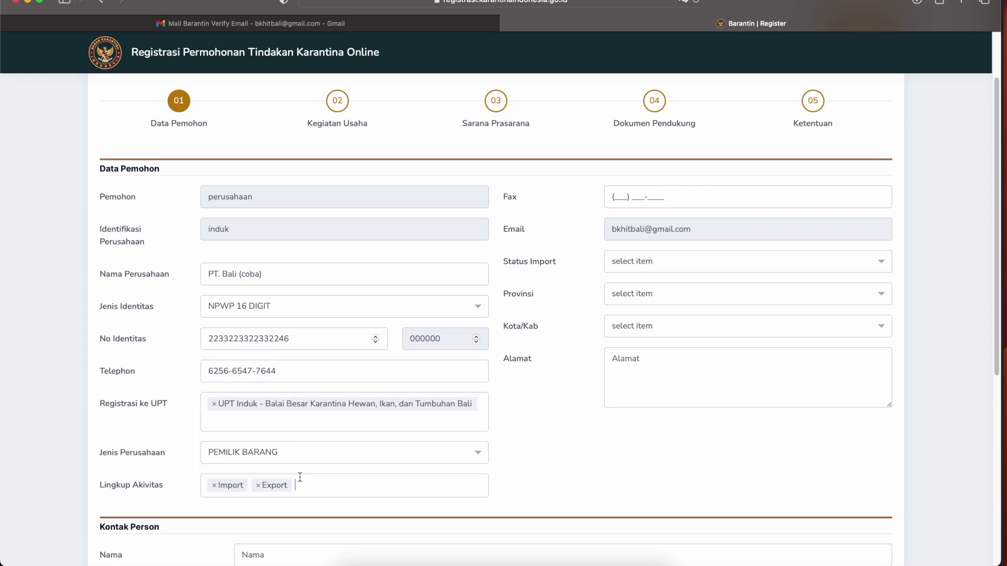
pyautogui.click(319, 487)
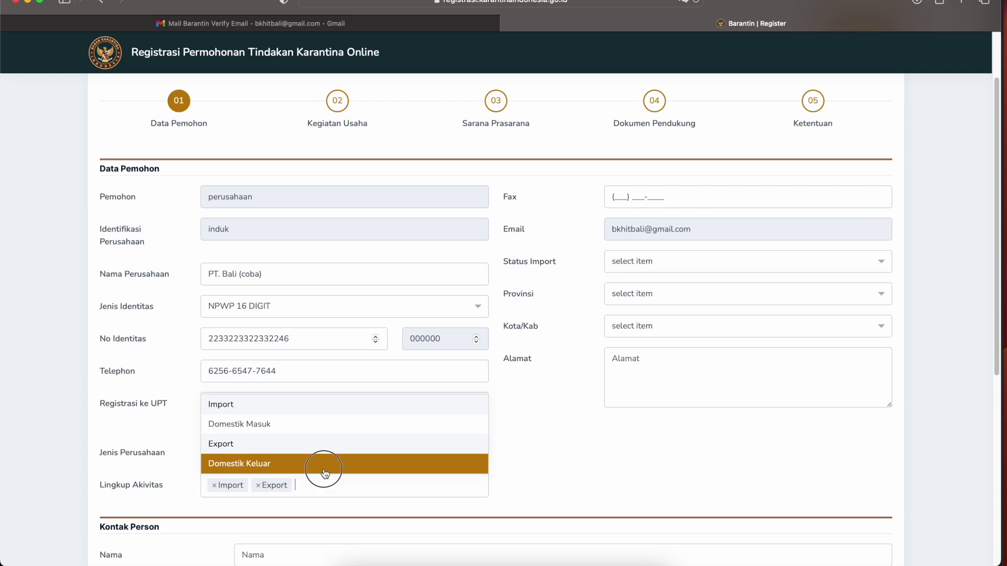
pyautogui.click(324, 466)
pyautogui.click(397, 483)
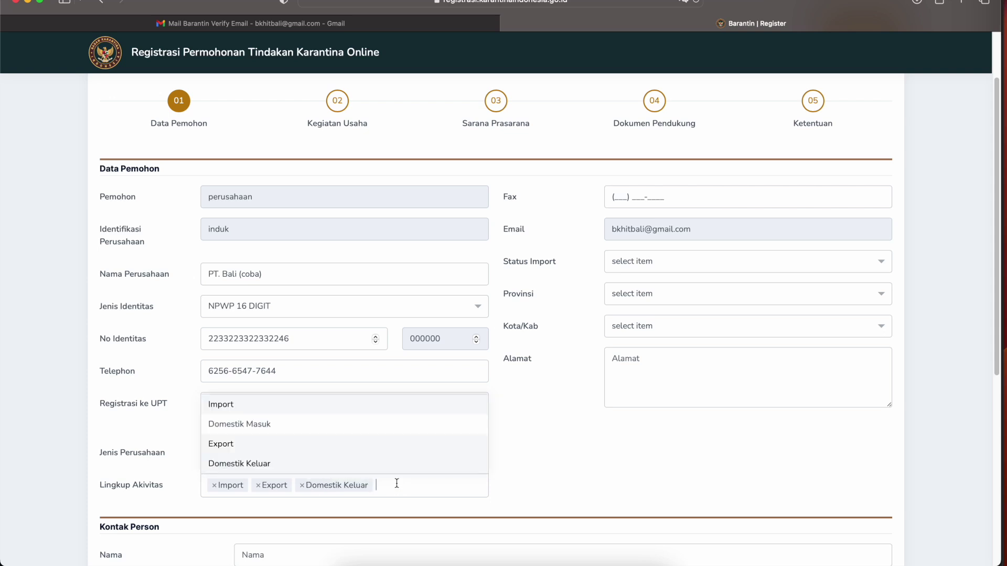
pyautogui.click(325, 424)
# - Enter the company's fax number
pyautogui.scroll(2, 540, 432)
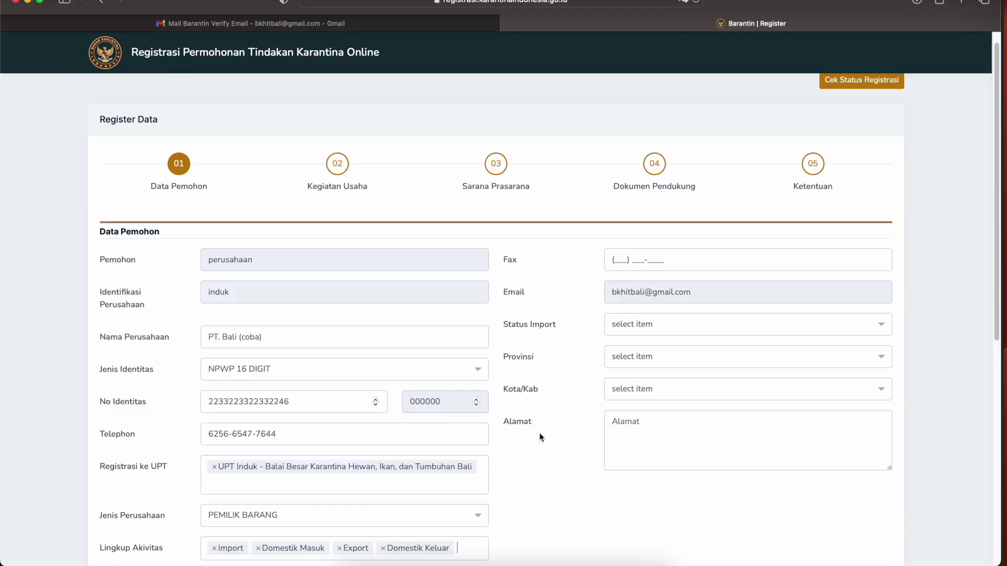
pyautogui.scroll(-4, 646, 296)
pyautogui.click(613, 154)
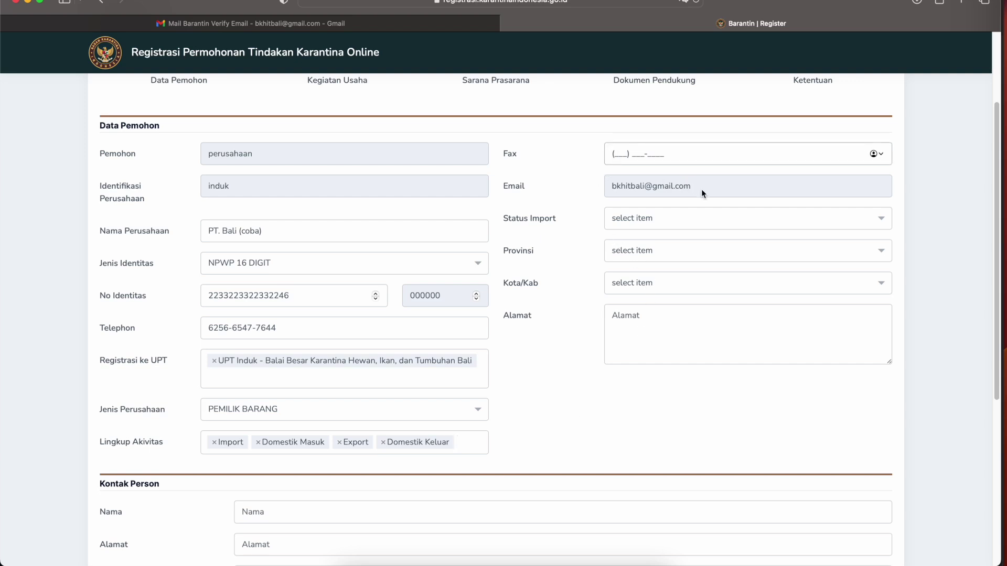
# - Set import status Importir Umum, province BALI and regency KABUPATEN BADUNG
pyautogui.click(726, 217)
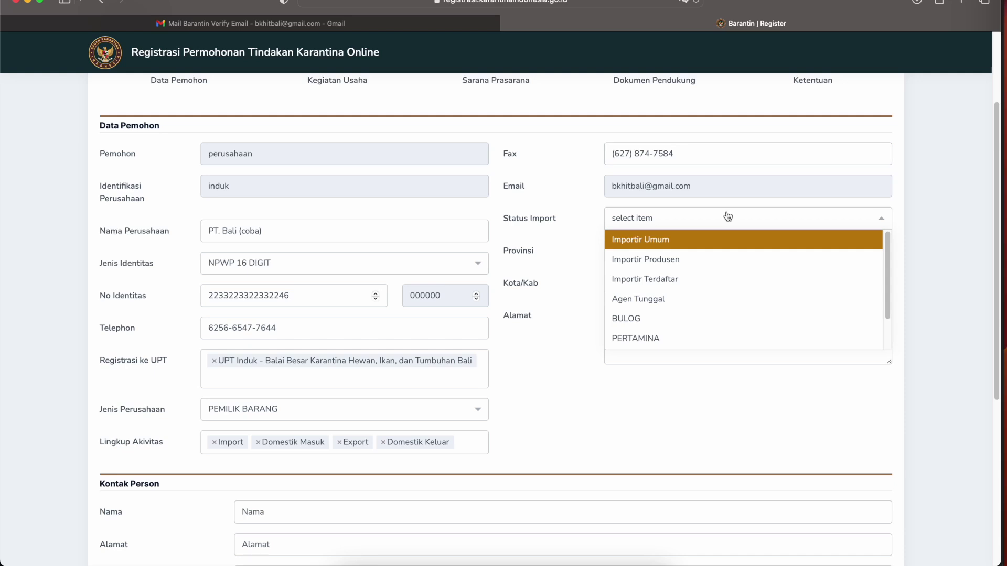
pyautogui.click(697, 243)
pyautogui.click(695, 253)
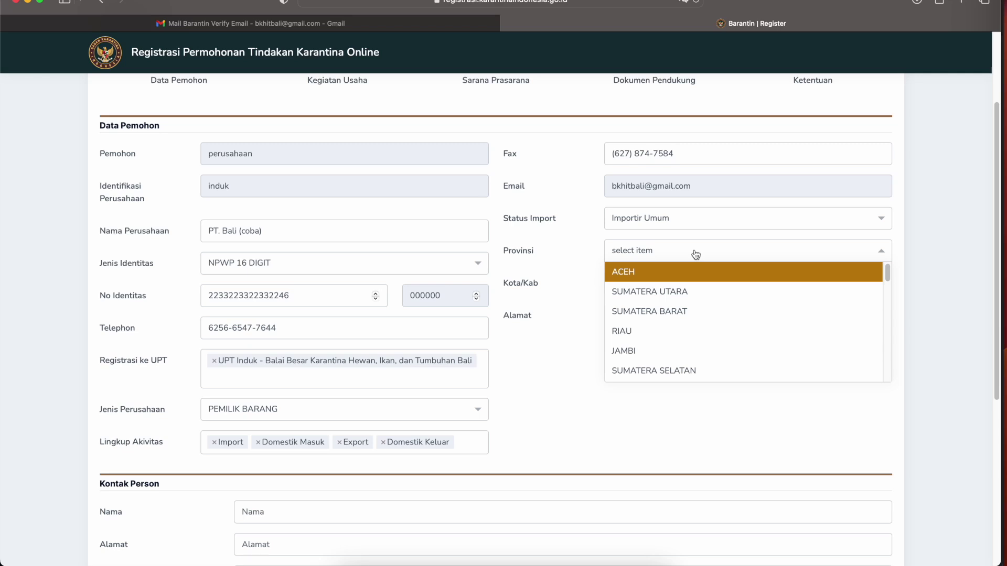
pyautogui.scroll(-5, 687, 332)
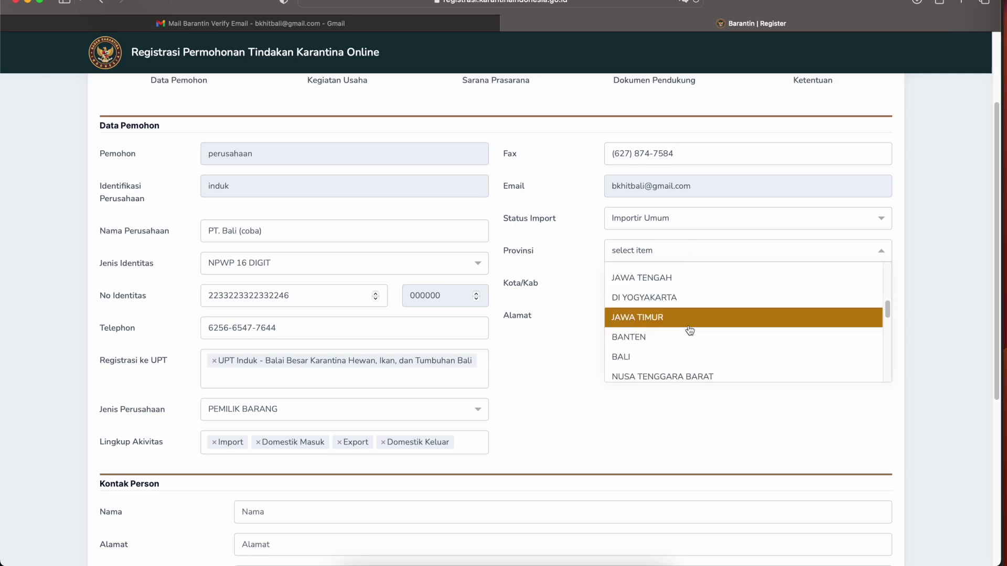
pyautogui.click(692, 360)
pyautogui.click(703, 283)
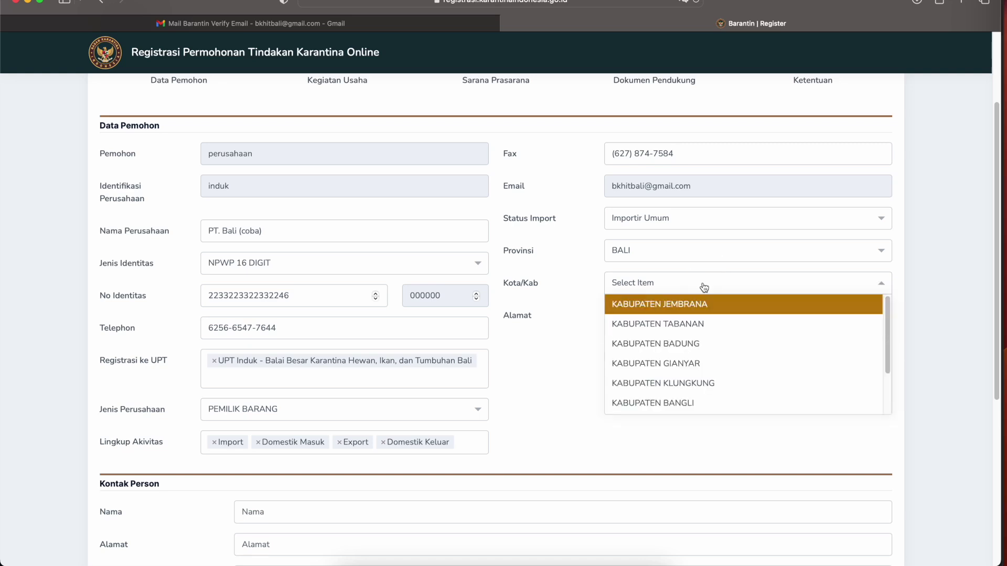
pyautogui.click(725, 347)
# - Enter the company's street address in Denpasar, Bali
pyautogui.click(688, 313)
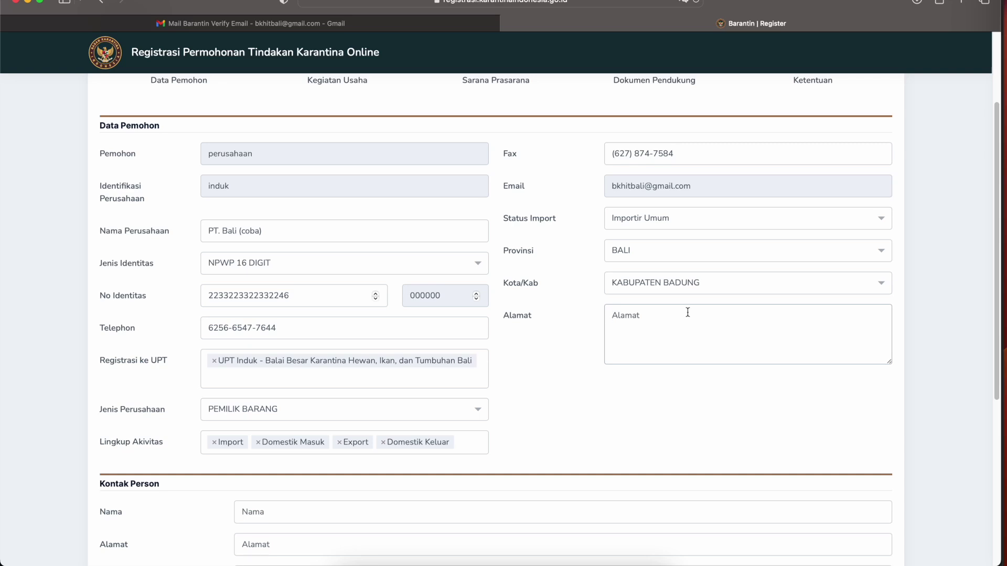
pyautogui.write('Alamat Bali (Coba) 1, Denpasar, D')
pyautogui.press('BackSpace')
pyautogui.write('Bali')
pyautogui.scroll(-5, 527, 386)
pyautogui.click(407, 388)
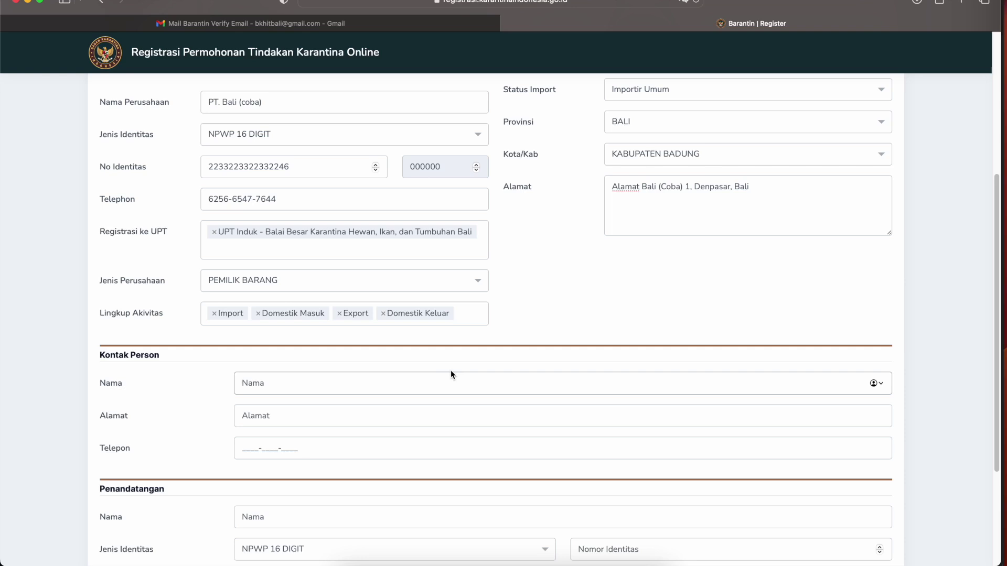
# - Fill Kontak Person with the contact's name, Denpasar address and telephone number
pyautogui.write('Mr. Bali 1')
pyautogui.click(431, 416)
pyautogui.write('Alam')
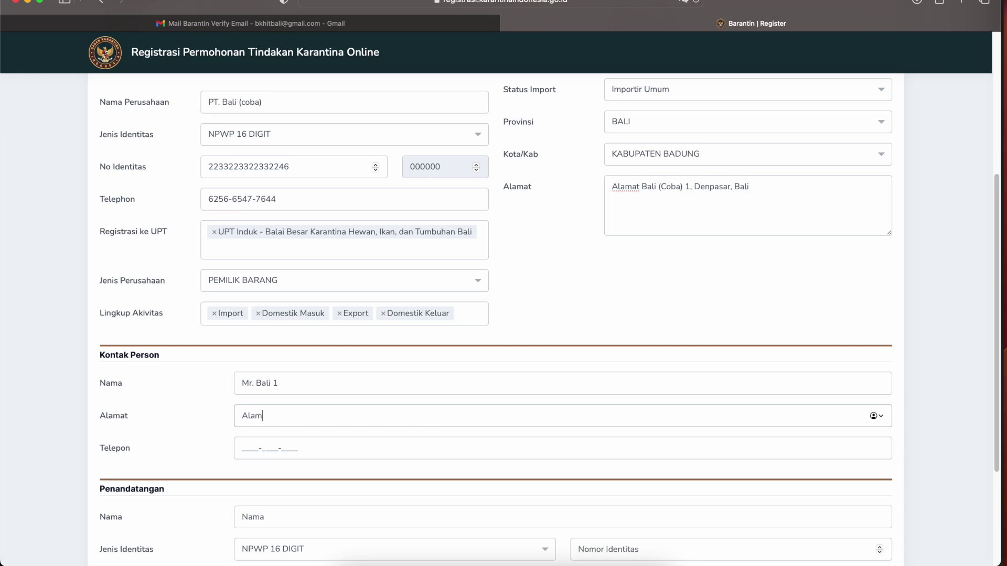
pyautogui.write('at Mr. Bali 1, Denpasar, Bali')
pyautogui.press('Tab')
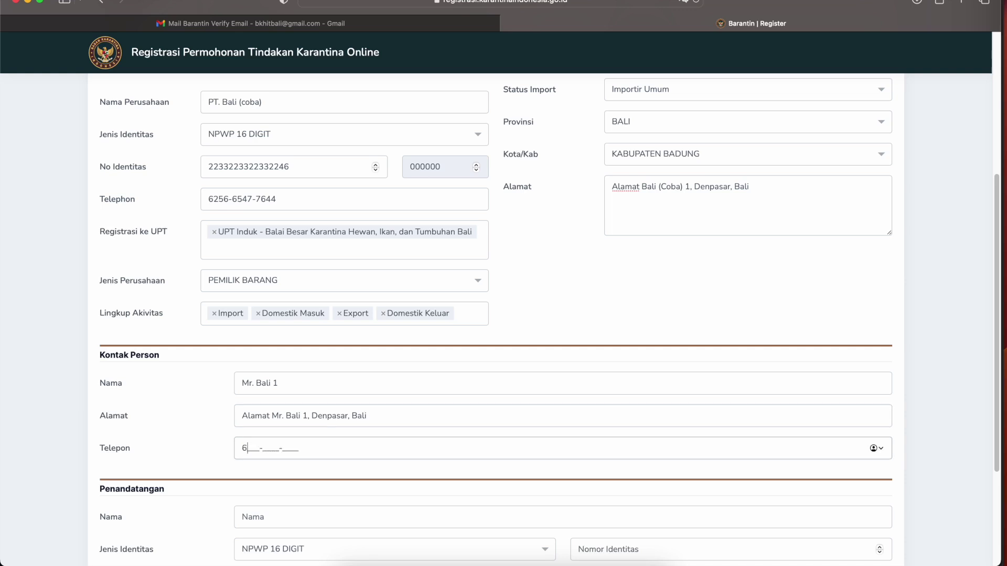
pyautogui.scroll(-3, 479, 497)
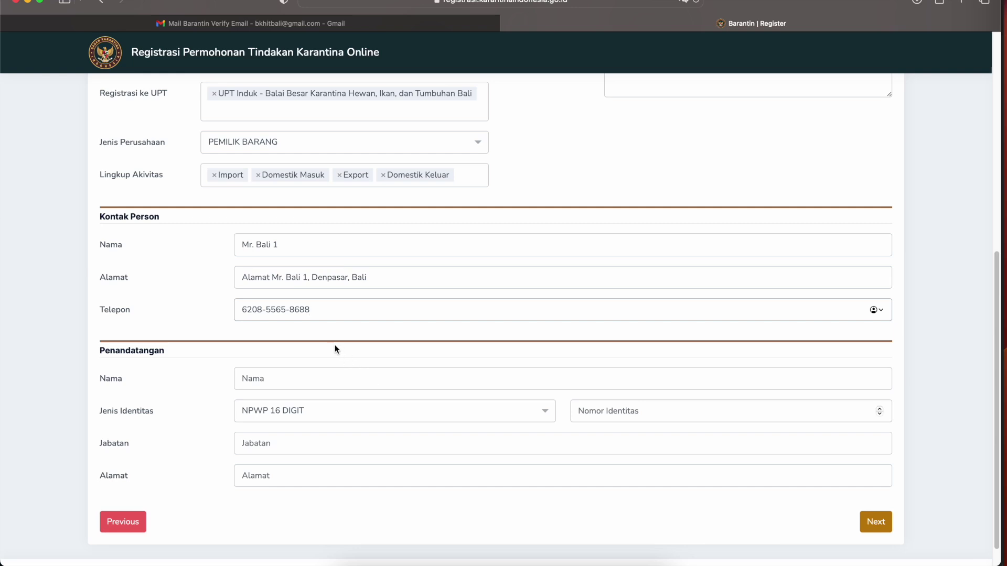
pyautogui.click(319, 379)
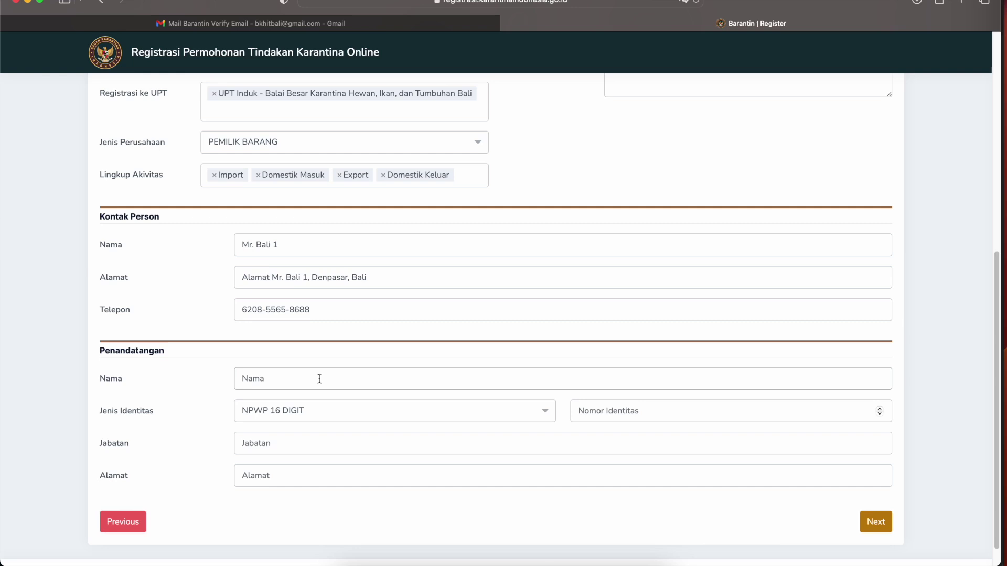
# - Enter the signatory's name and KTP identity number
pyautogui.write('Mr. Bali 1')
pyautogui.click(362, 413)
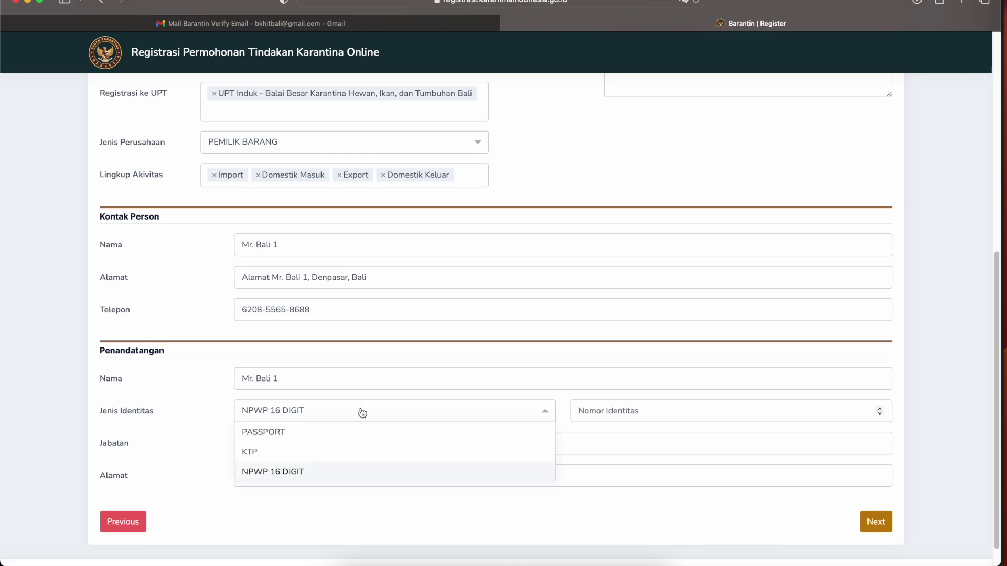
pyautogui.click(362, 452)
pyautogui.click(355, 446)
pyautogui.click(711, 414)
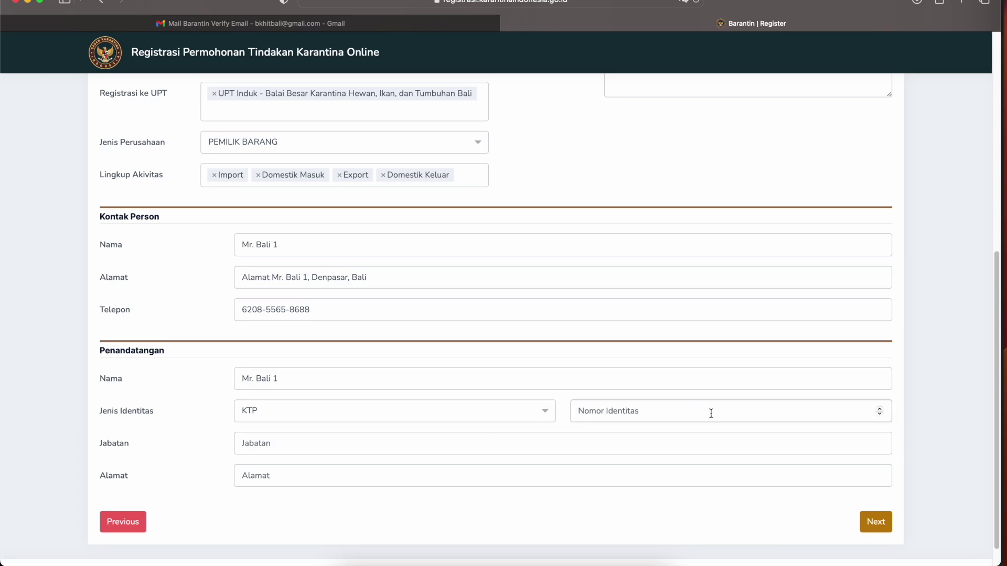
# - Set the signatory's position to 'Direktur/ Pemilik/ Manager'
pyautogui.click(354, 447)
pyautogui.write('Dir')
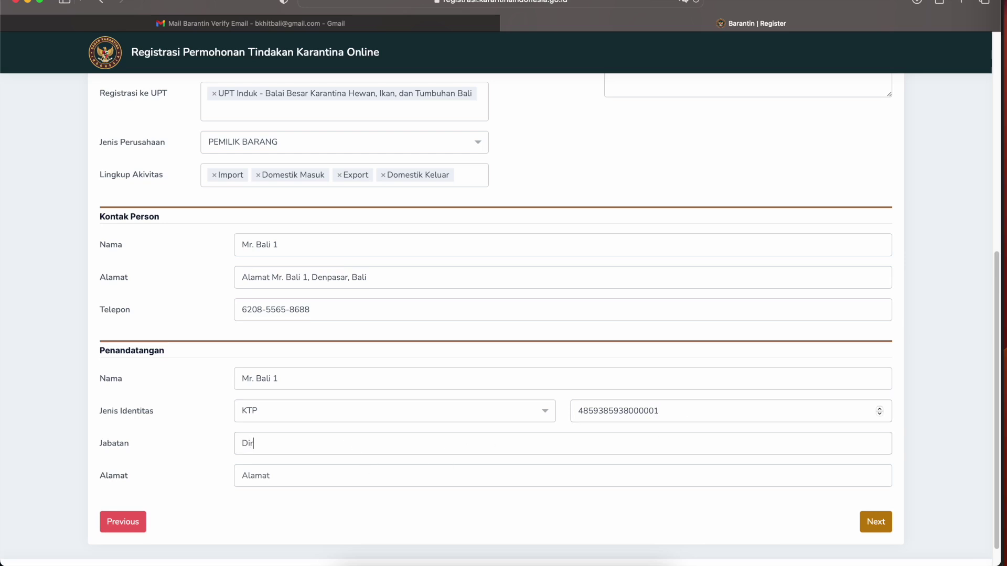
pyautogui.write('ektur/ Pemilik/ Manager/')
pyautogui.write('O')
pyautogui.press('BackSpace')
pyautogui.press('BackSpace')
pyautogui.press('BackSpace')
pyautogui.press('Tab')
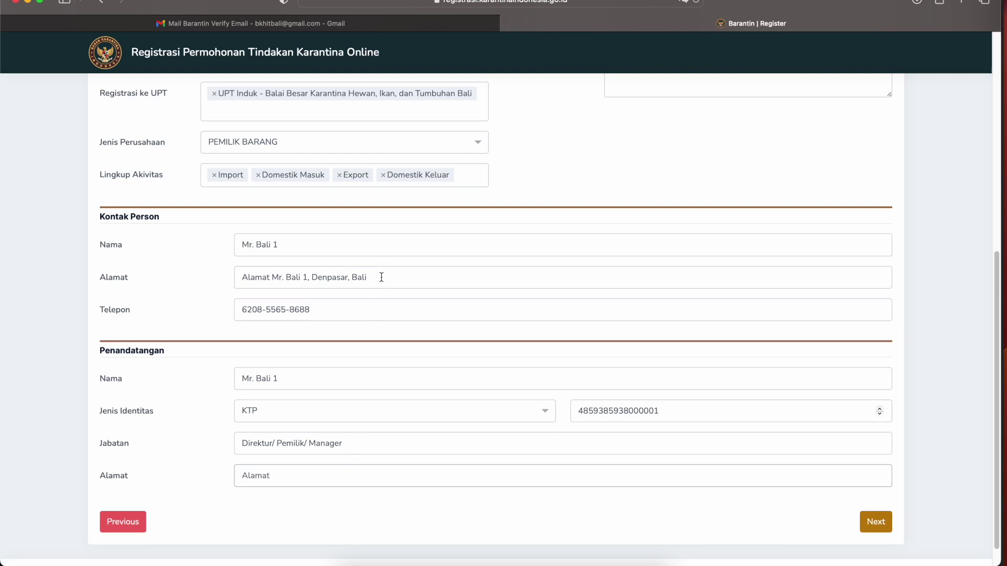
# - Copy the contact person's address into the signatory address and continue to Kegiatan Usaha
pyautogui.moveTo(378, 276); pyautogui.dragTo(209, 278)
pyautogui.press('super+c')
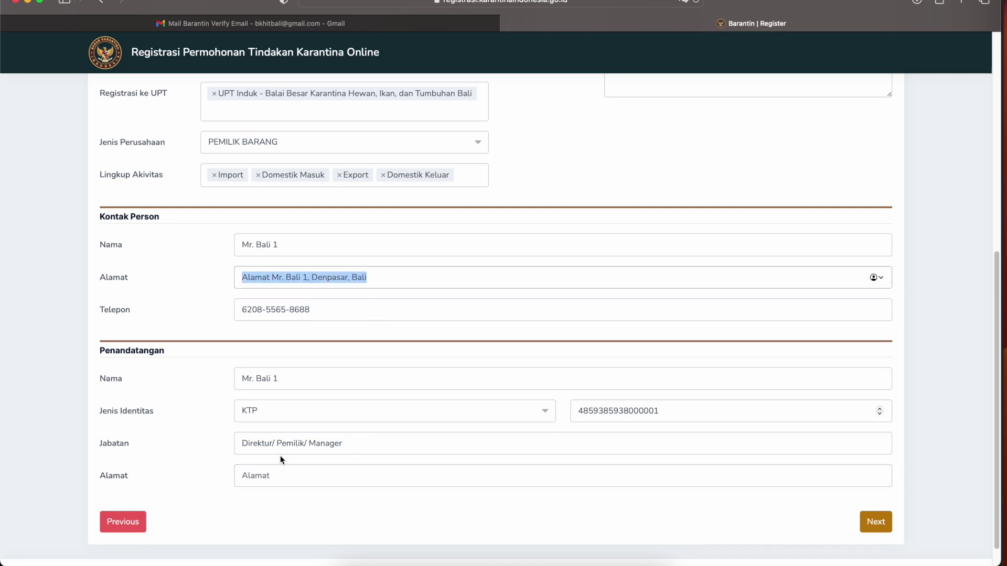
pyautogui.click(286, 479)
pyautogui.press('super+v')
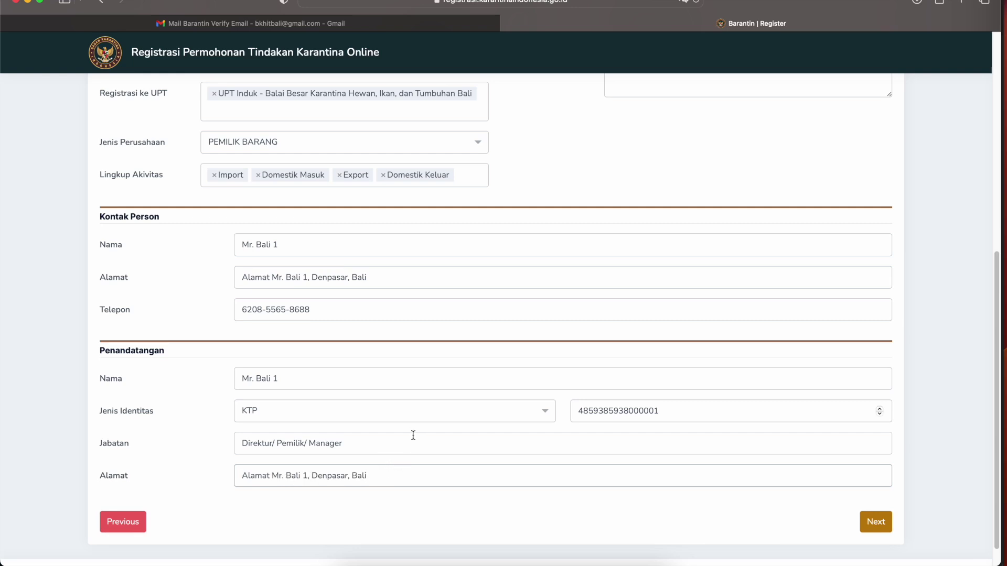
pyautogui.click(885, 527)
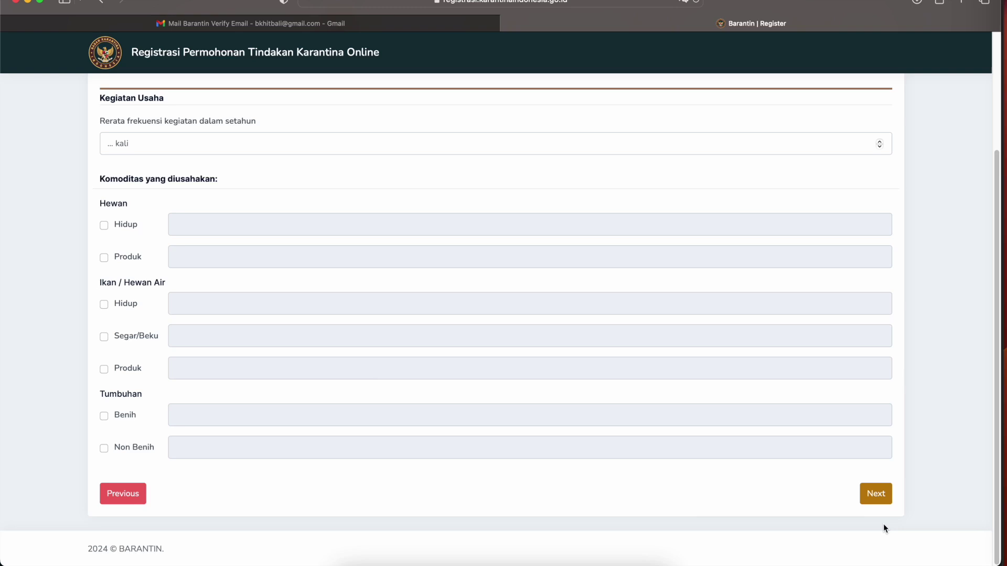
# - Set the yearly activity frequency to 5
pyautogui.scroll(3, 602, 288)
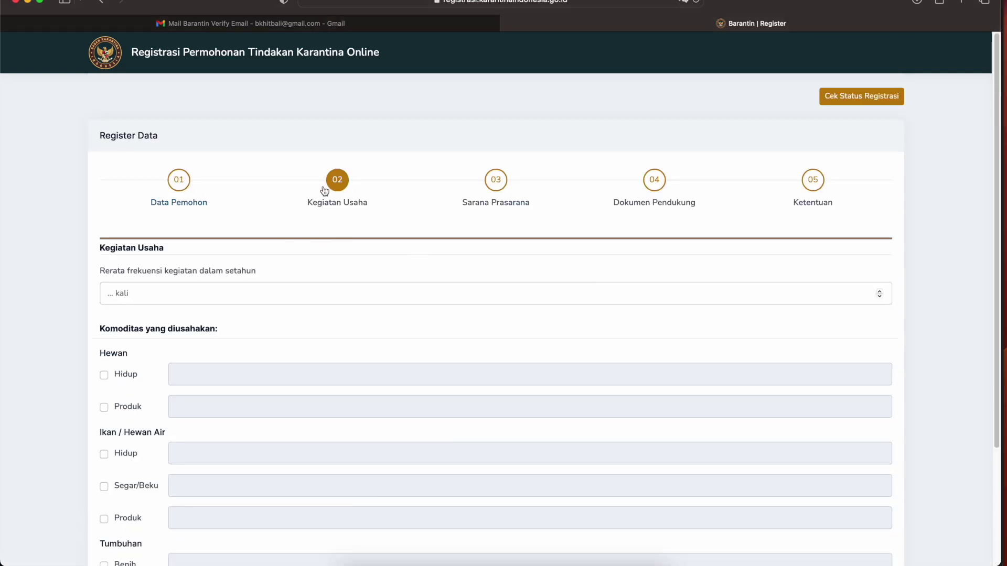
pyautogui.click(201, 298)
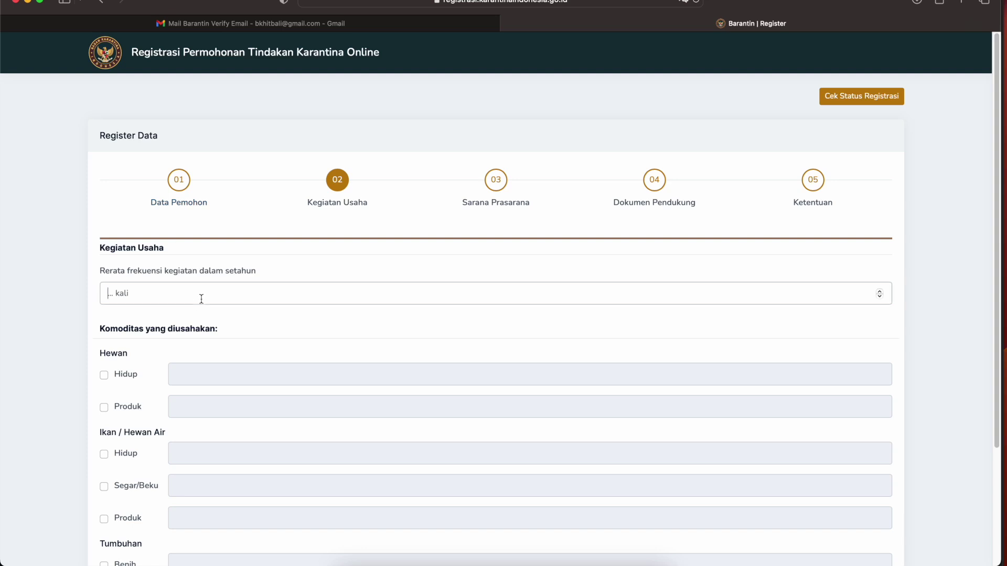
pyautogui.write('5')
pyautogui.scroll(-2, 204, 344)
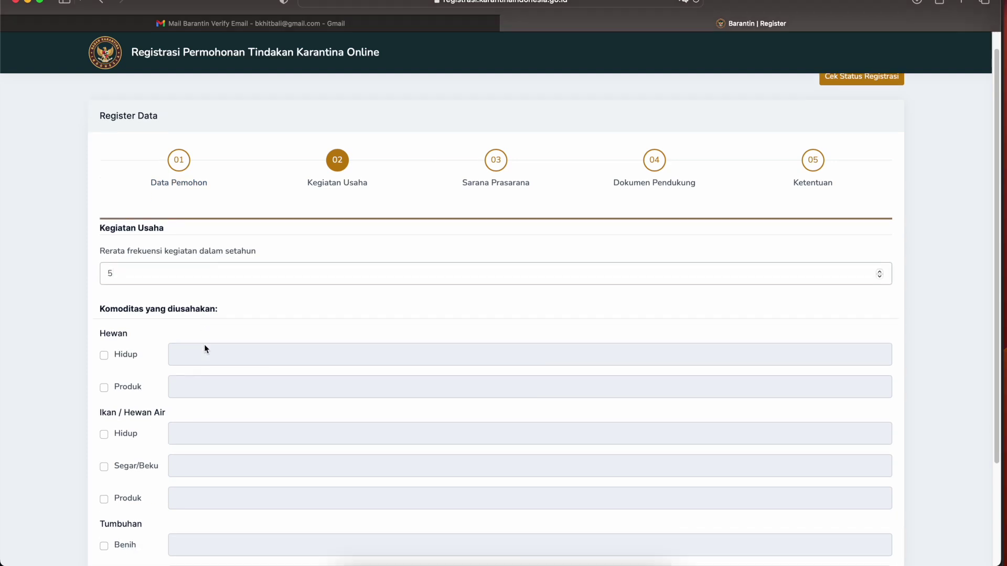
pyautogui.scroll(-2, 135, 351)
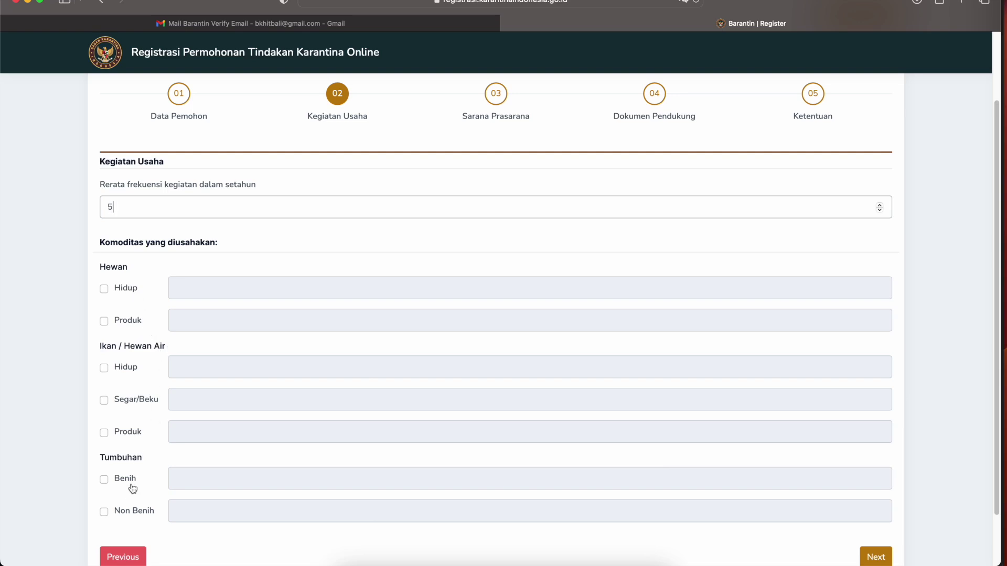
pyautogui.scroll(-1, 131, 480)
# - Tick Hewan Hidup, Ikan Hidup and Benih as traded commodities
pyautogui.click(126, 262)
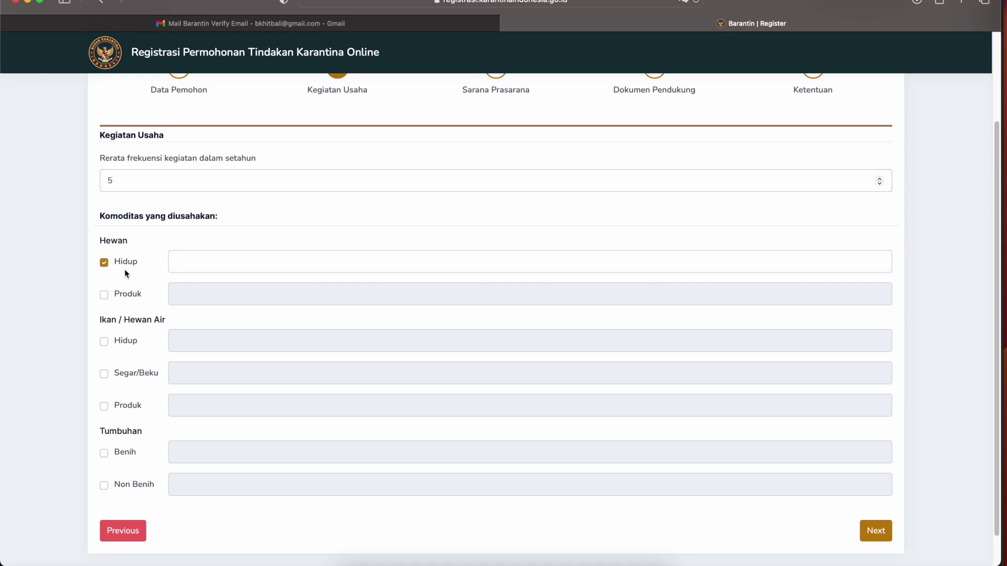
pyautogui.click(134, 345)
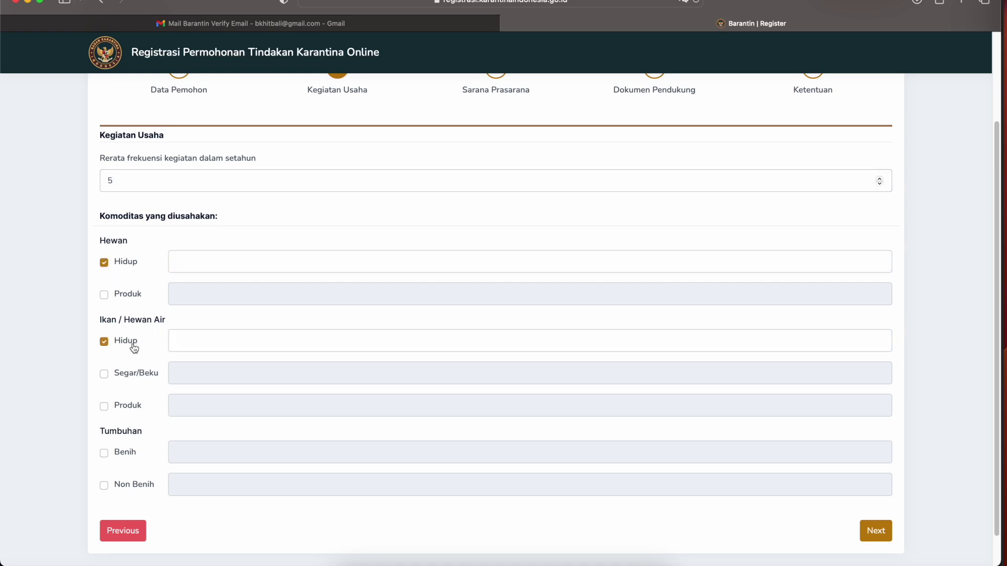
pyautogui.click(117, 459)
# - Fill the commodity examples: Sapi for animals, Nener for fish, Benih Mangga for seeds
pyautogui.click(227, 259)
pyautogui.write('Seb')
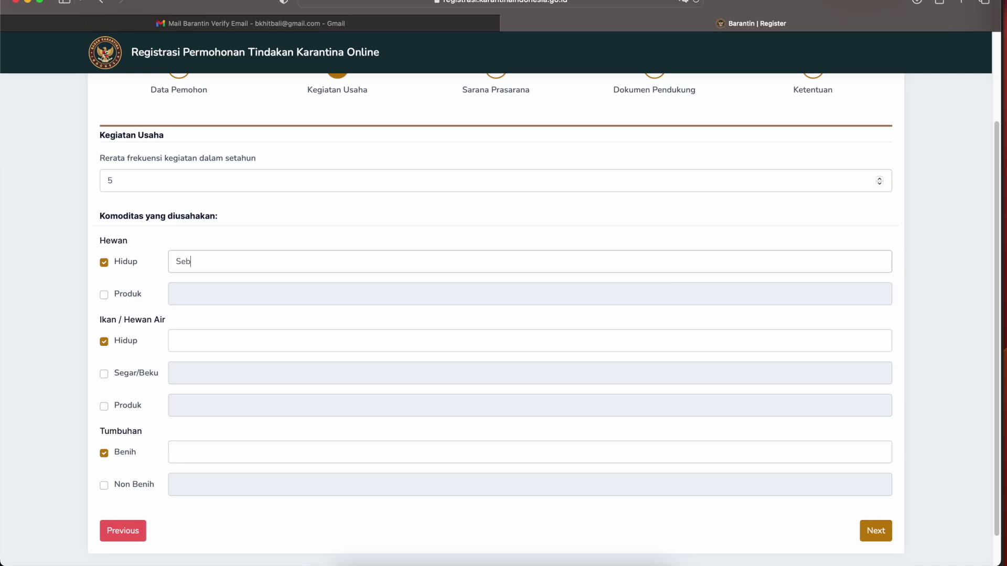
pyautogui.write('utkan')
pyautogui.click(189, 342)
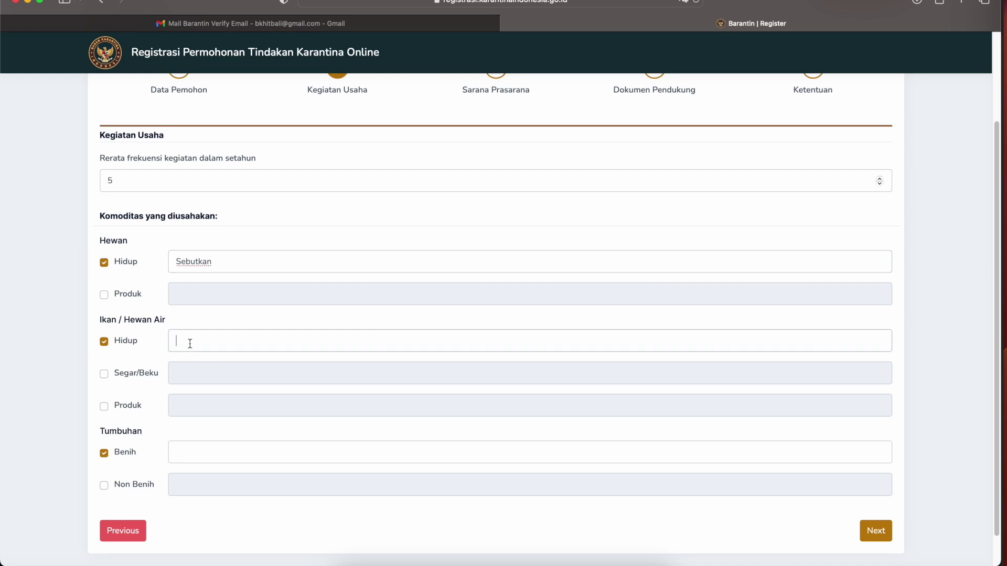
pyautogui.write('Sebutkan')
pyautogui.write('contoh')
pyautogui.write('Nener')
pyautogui.click(252, 265)
pyautogui.write('contoh Sapi')
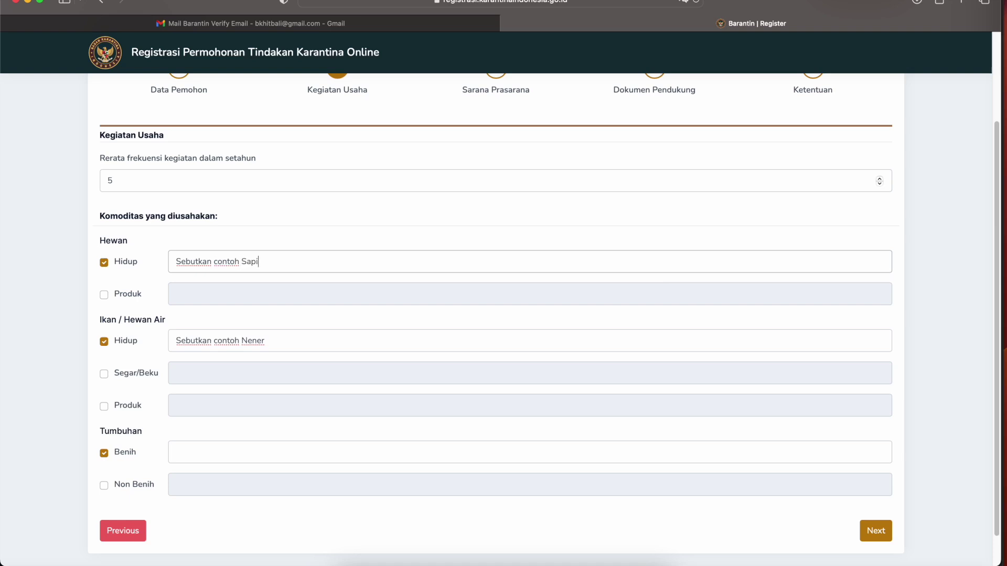
pyautogui.click(215, 450)
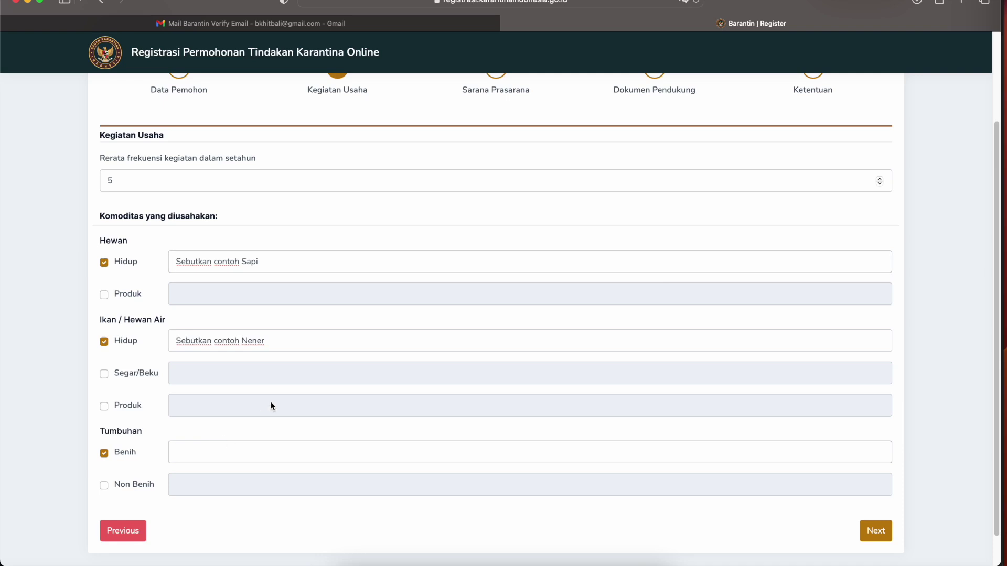
pyautogui.write('Contoh Benih Mangga')
# - Continue to the Sarana Prasarana step
pyautogui.scroll(-2, 276, 398)
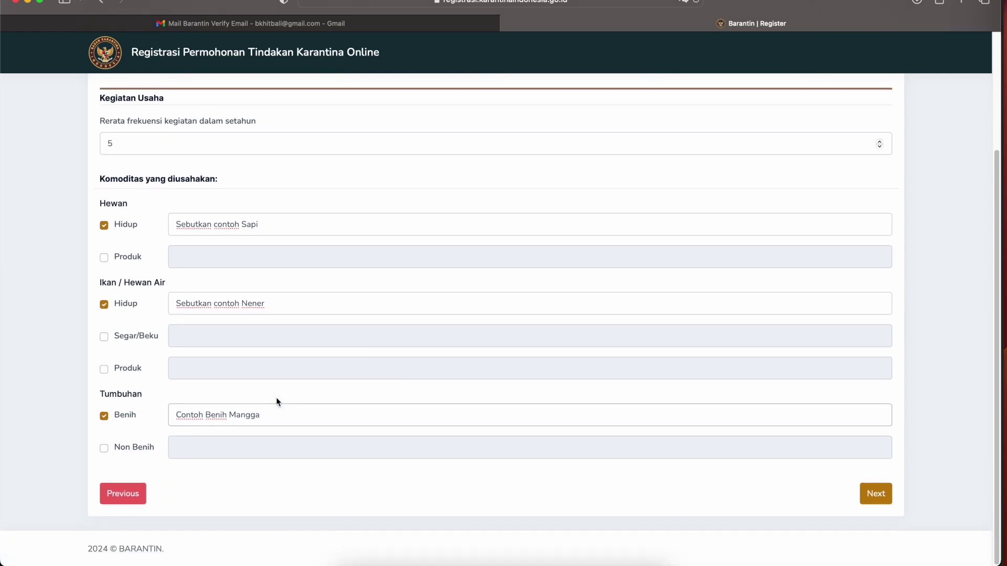
pyautogui.click(874, 493)
pyautogui.scroll(-3, 832, 433)
pyautogui.click(868, 496)
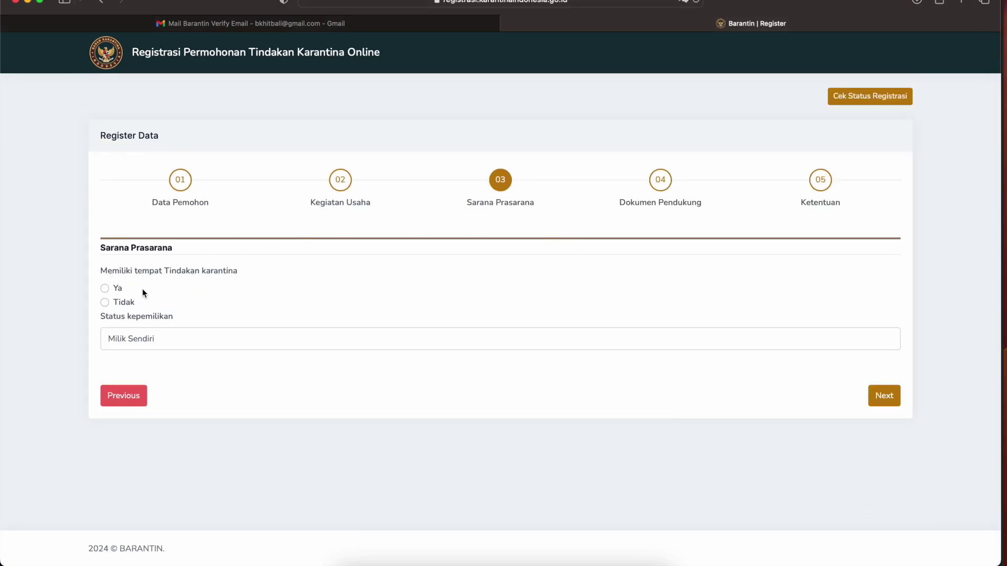
# - Answer Ya with ownership Milik Sendiri and registration number SK/01/VIII/2024
pyautogui.click(107, 288)
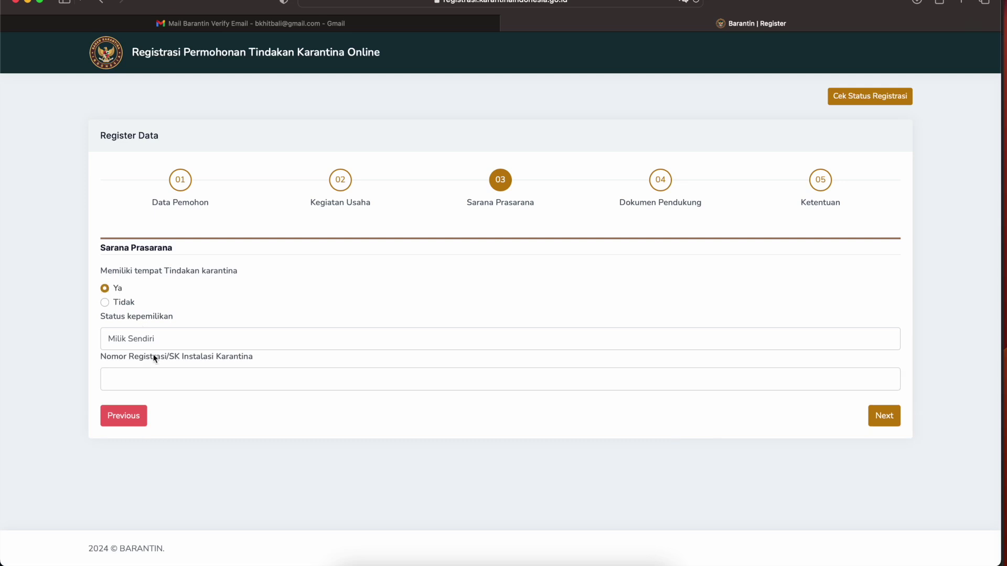
pyautogui.click(190, 338)
pyautogui.click(257, 308)
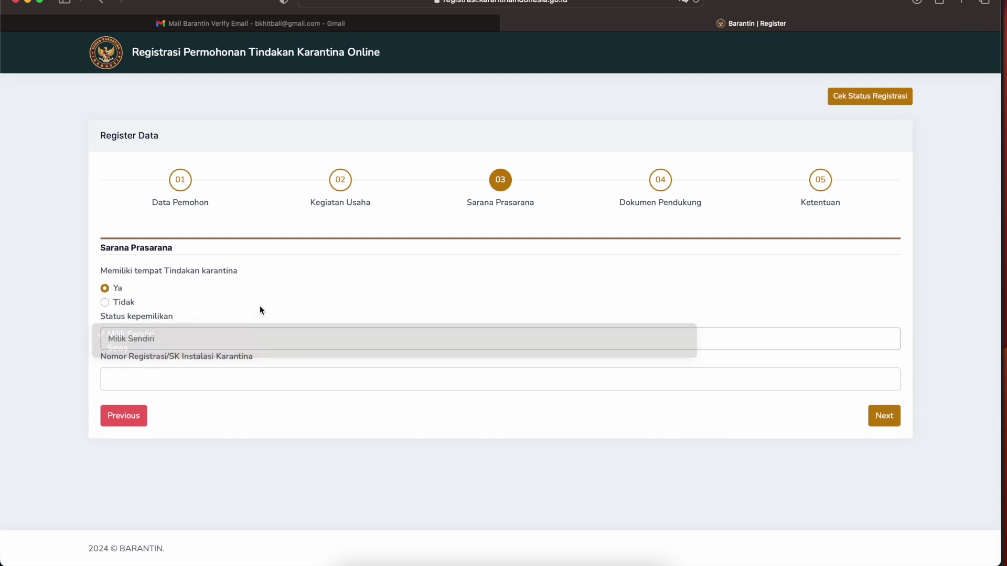
pyautogui.click(202, 385)
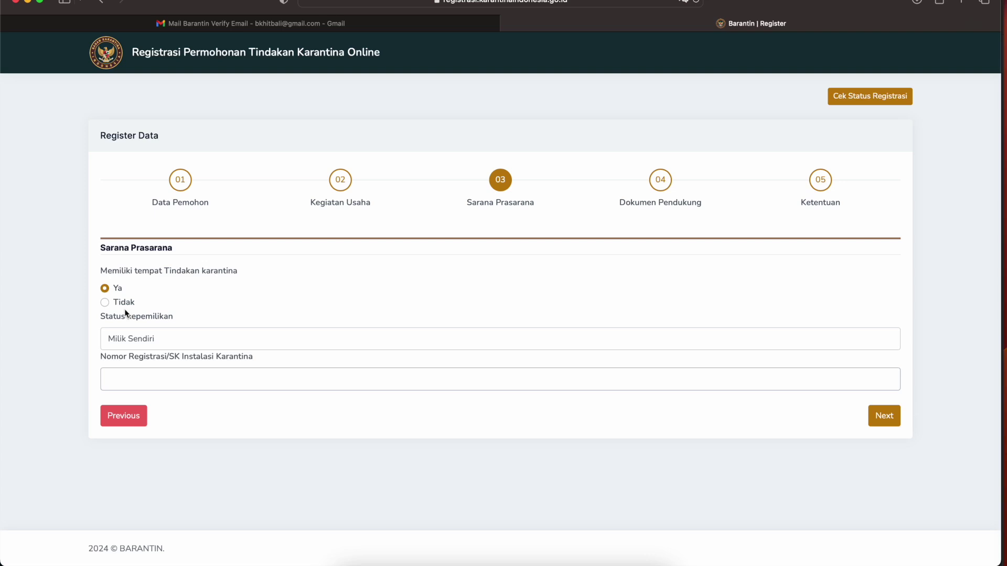
pyautogui.click(112, 302)
pyautogui.click(154, 340)
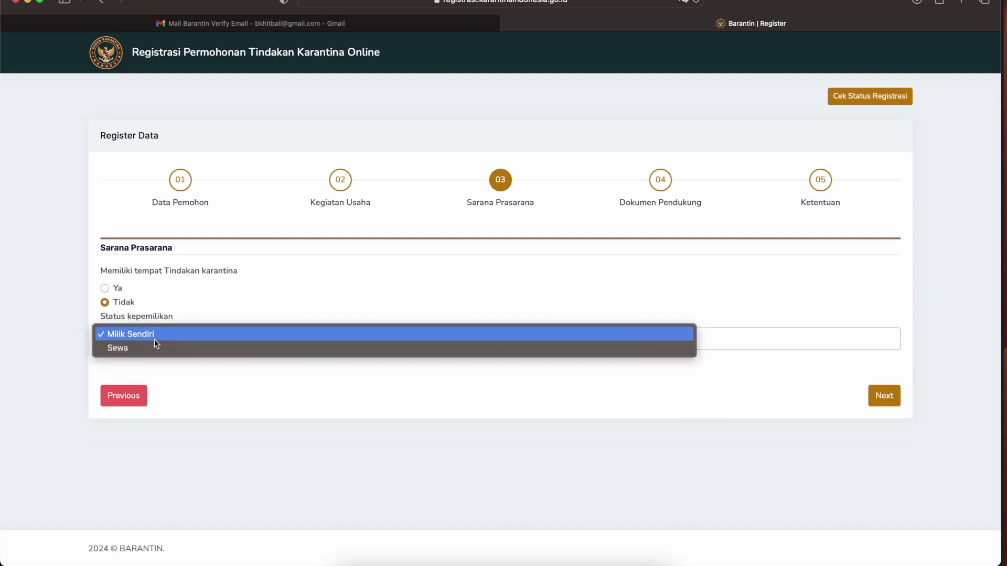
pyautogui.click(202, 333)
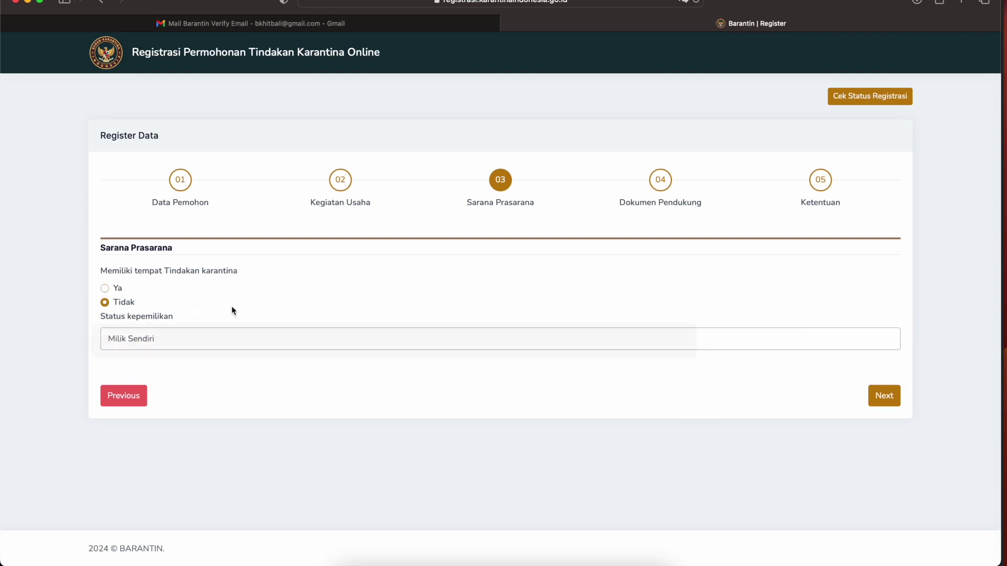
pyautogui.click(117, 290)
pyautogui.click(148, 336)
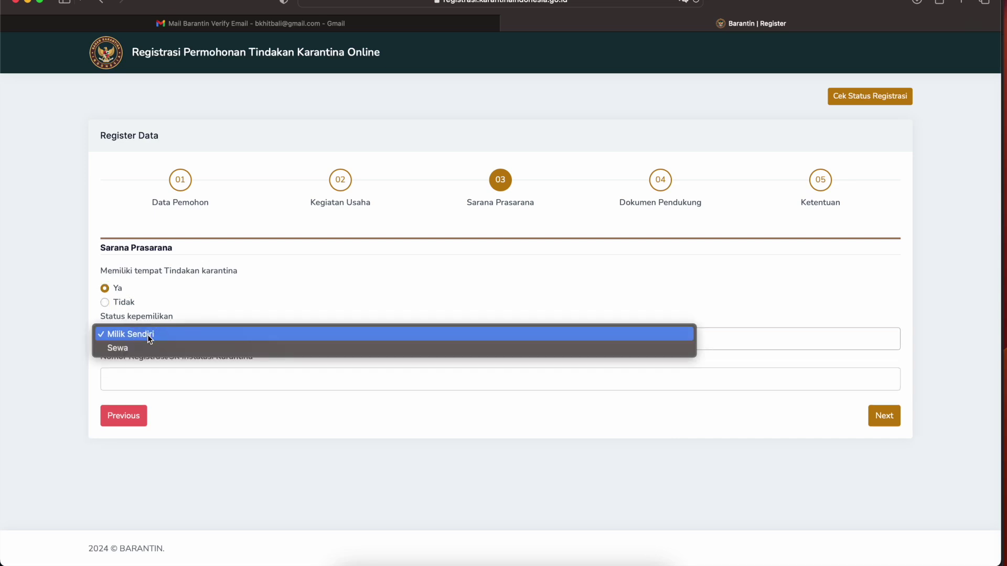
pyautogui.click(150, 338)
pyautogui.click(155, 376)
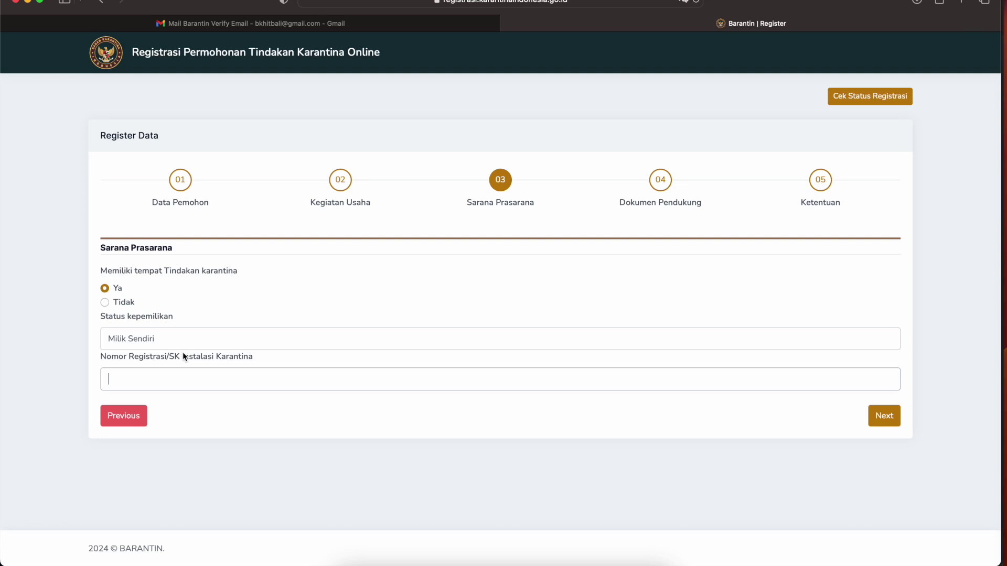
pyautogui.write('SK/01/VIII/2024')
# - Advance to the Dokumen Pendukung step, keeping NPWP 16 DIGIT as the document type
pyautogui.click(884, 416)
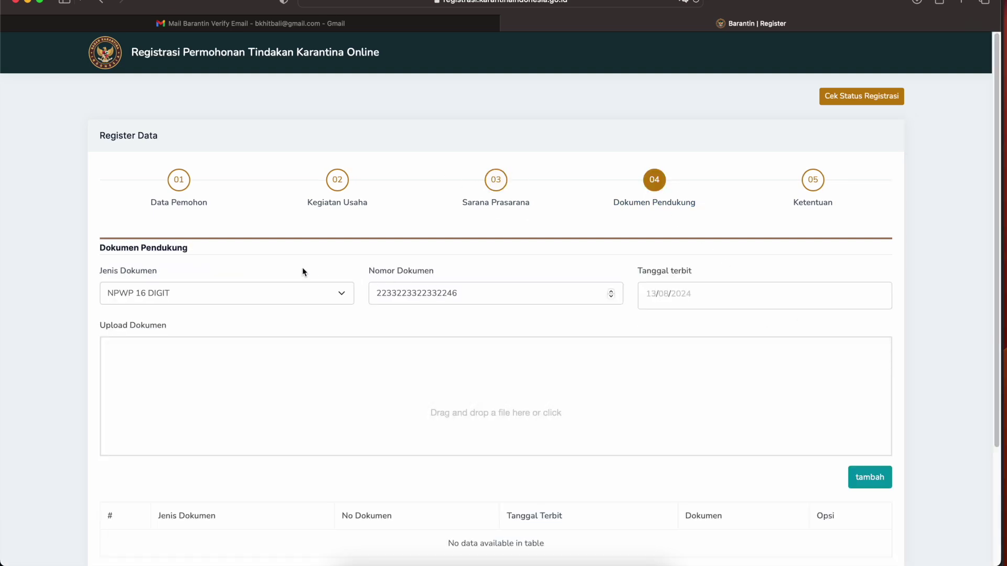
pyautogui.scroll(-2, 293, 293)
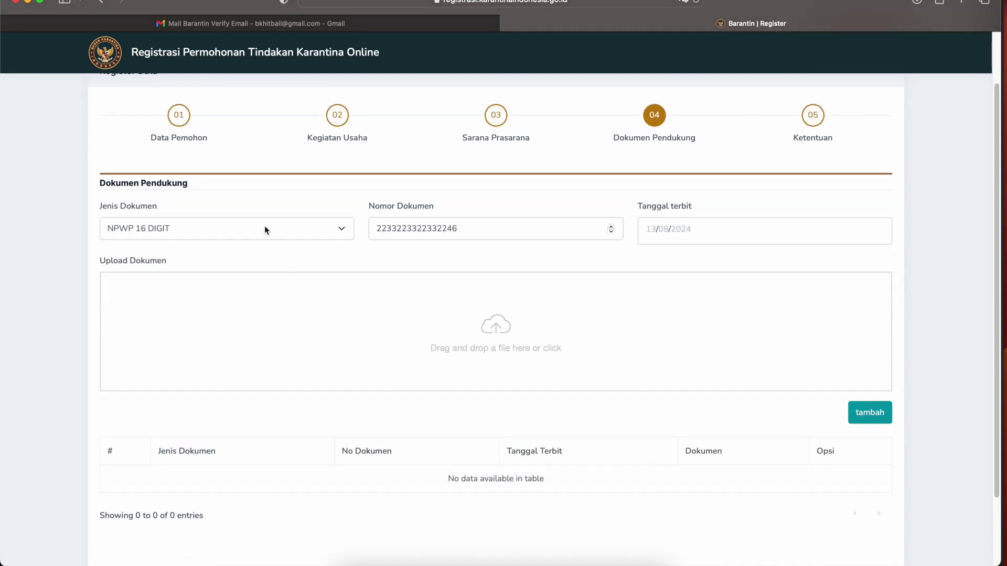
pyautogui.click(265, 226)
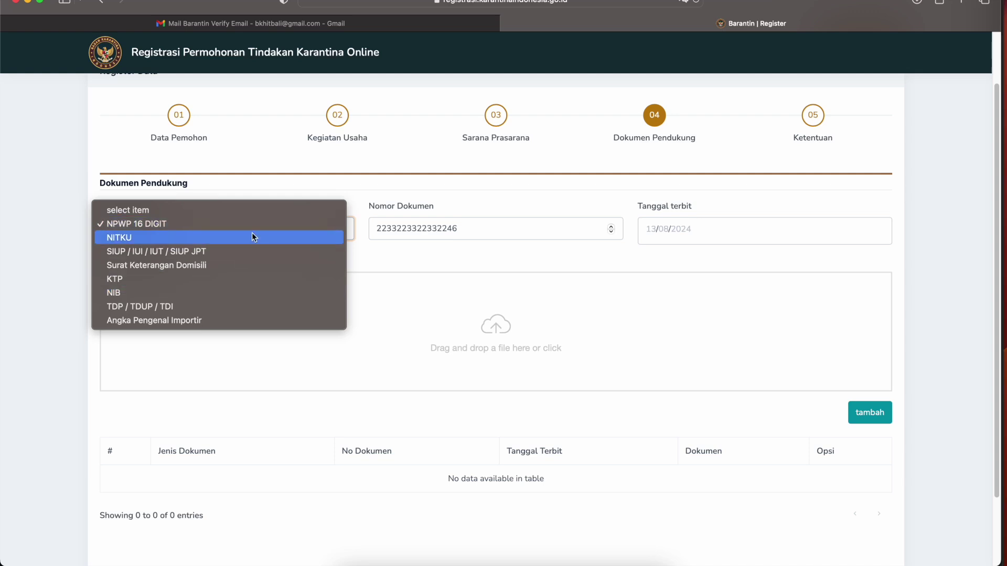
pyautogui.click(479, 269)
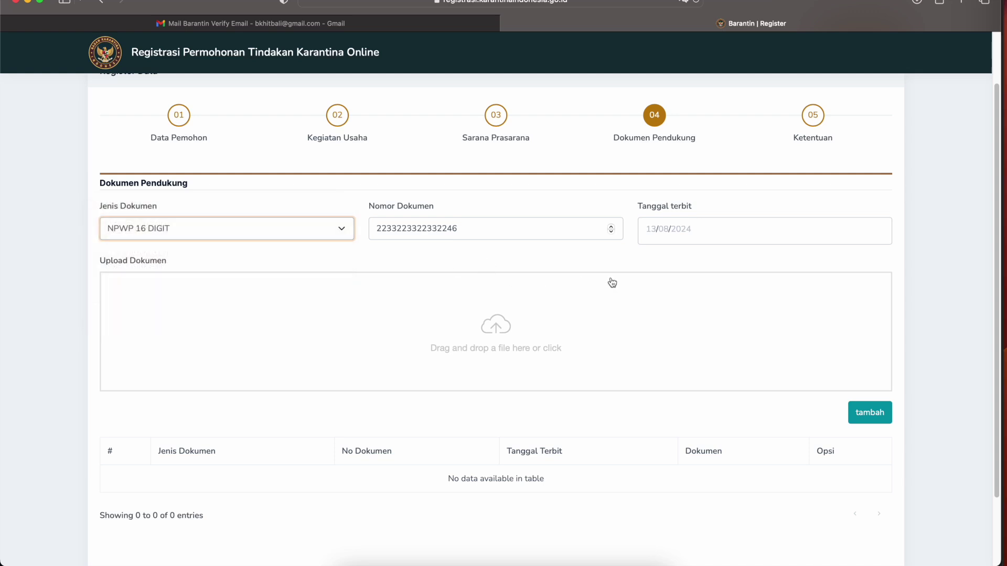
# - Set the NPWP issue date to 17/08/2023 and start choosing its upload file
pyautogui.click(754, 234)
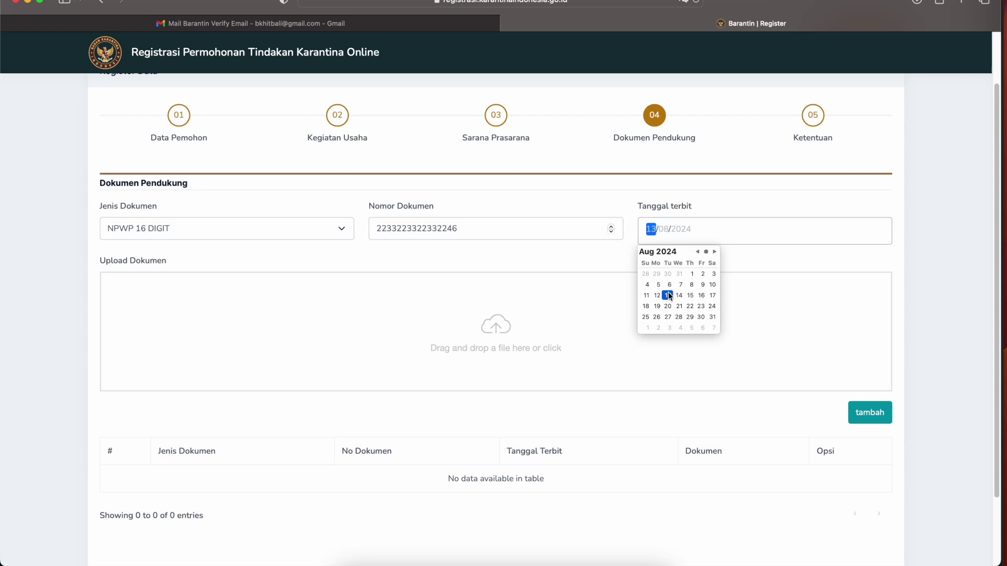
pyautogui.click(698, 252)
pyautogui.click(698, 252)
pyautogui.click(714, 251)
pyautogui.click(694, 232)
pyautogui.click(678, 231)
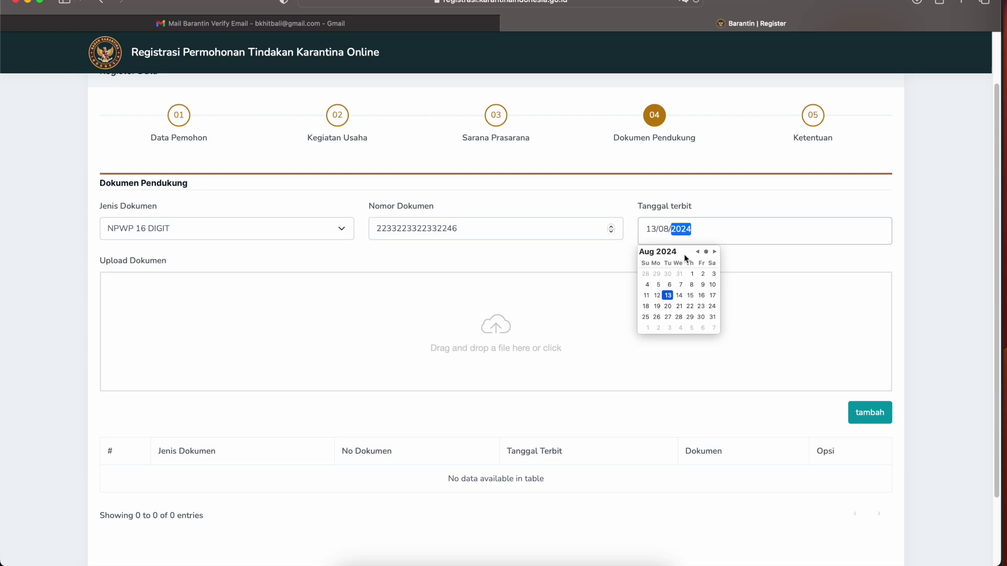
pyautogui.write('2023')
pyautogui.click(694, 294)
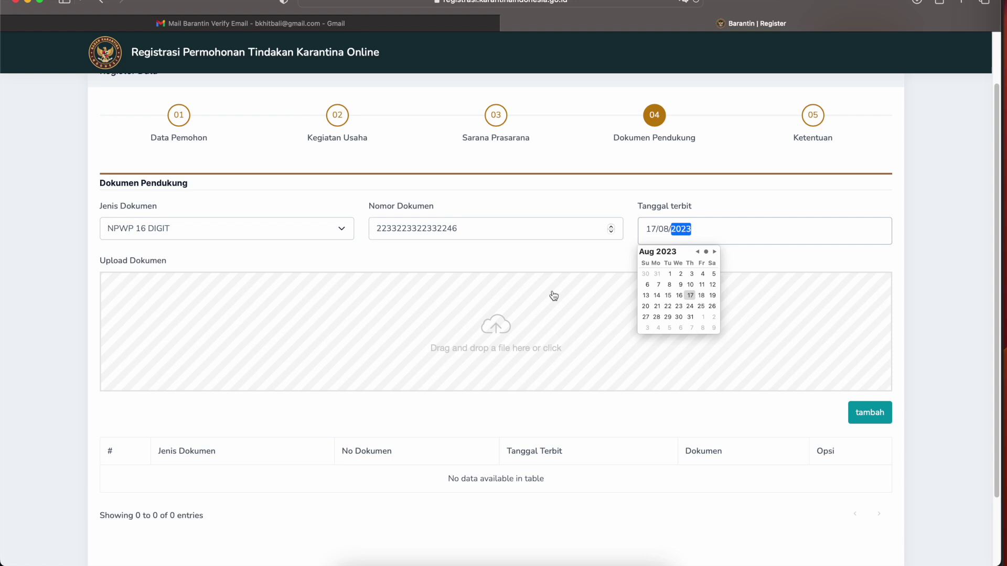
pyautogui.click(546, 249)
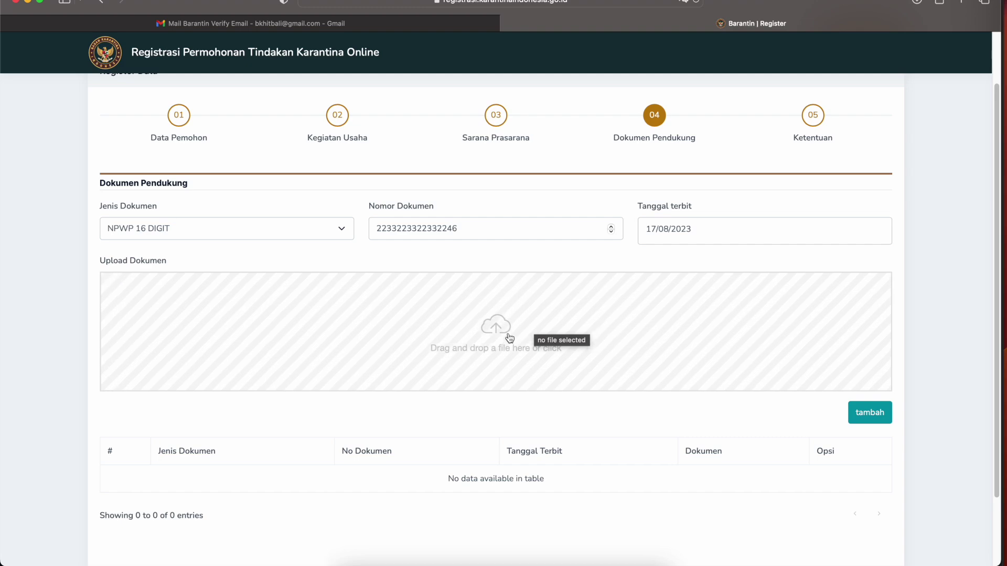
pyautogui.click(509, 338)
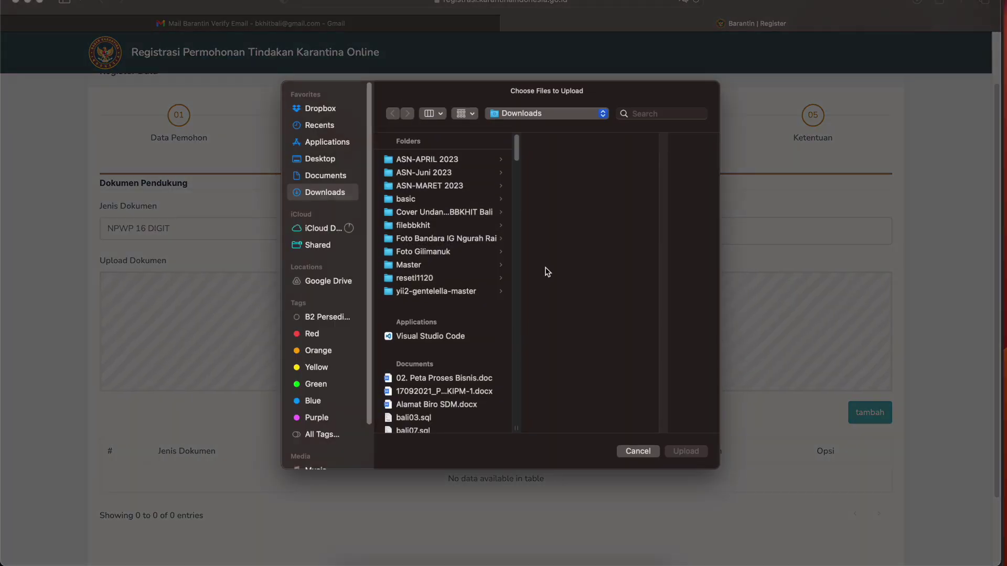
# - Upload dummy npwp.pdf and add the NPWP row to the supporting documents table
pyautogui.moveTo(514, 152); pyautogui.dragTo(505, 303)
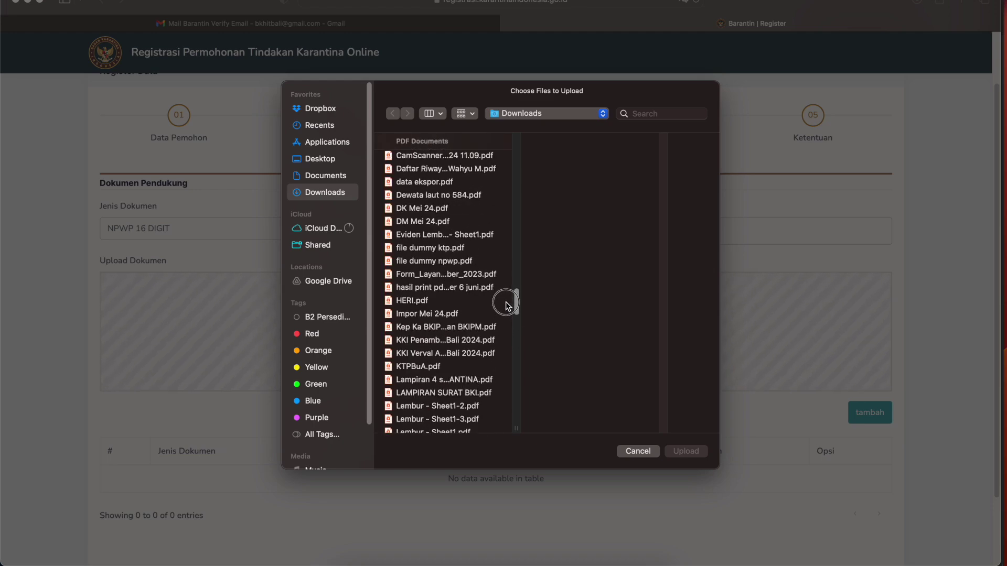
pyautogui.click(452, 262)
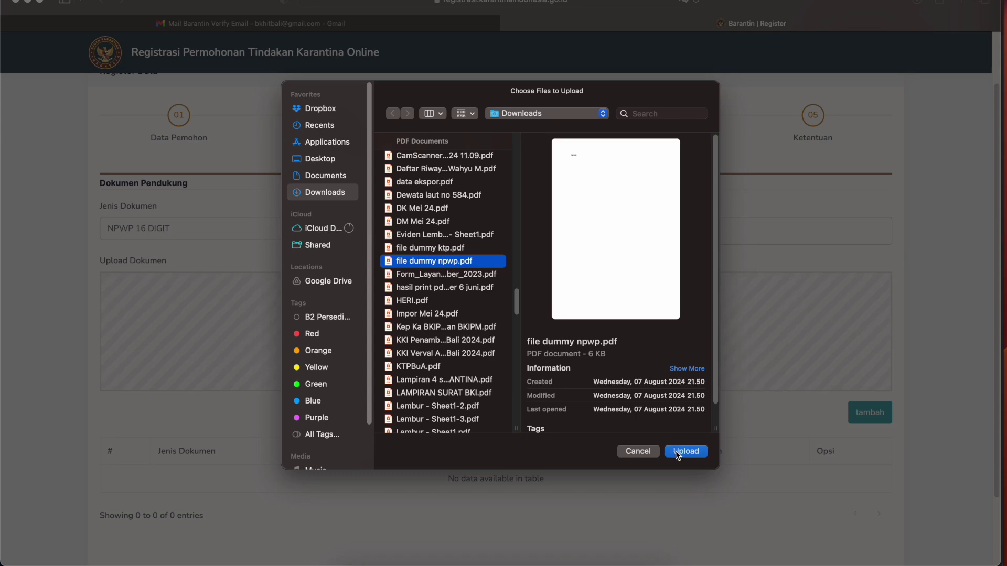
pyautogui.click(676, 451)
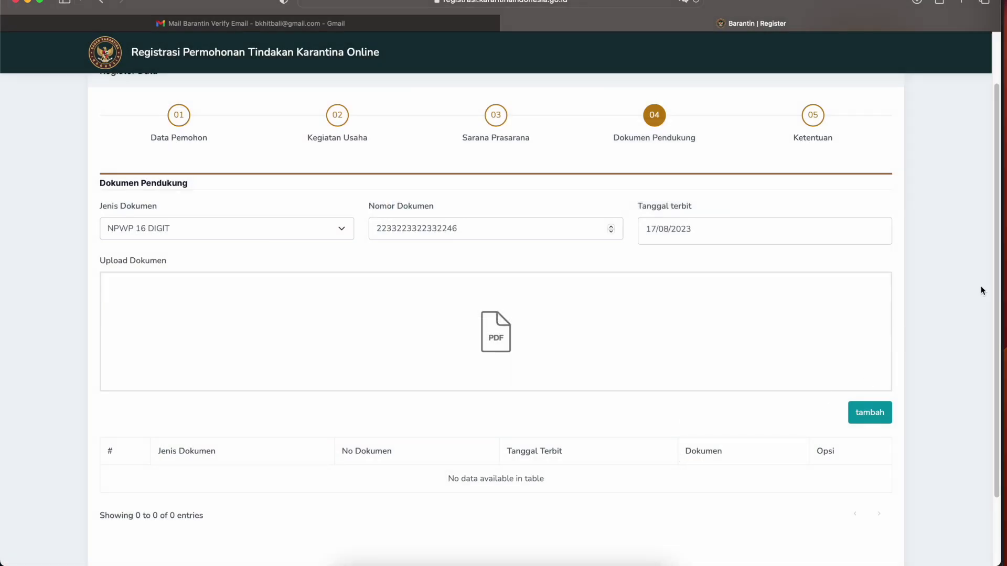
pyautogui.scroll(3, 891, 337)
pyautogui.scroll(-5, 865, 404)
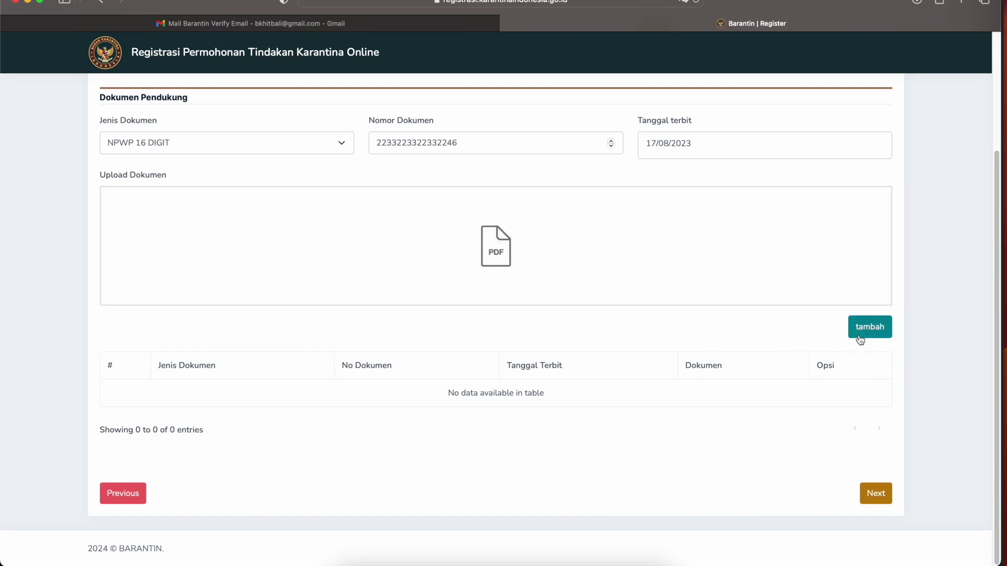
pyautogui.click(861, 339)
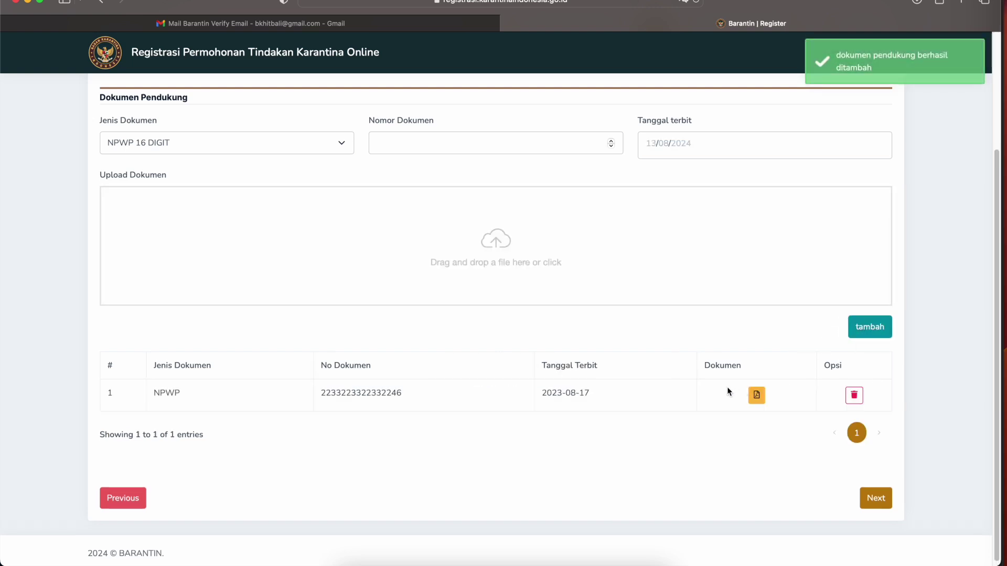
# - Preview the uploaded NPWP PDF, then return to the registration form
pyautogui.click(756, 402)
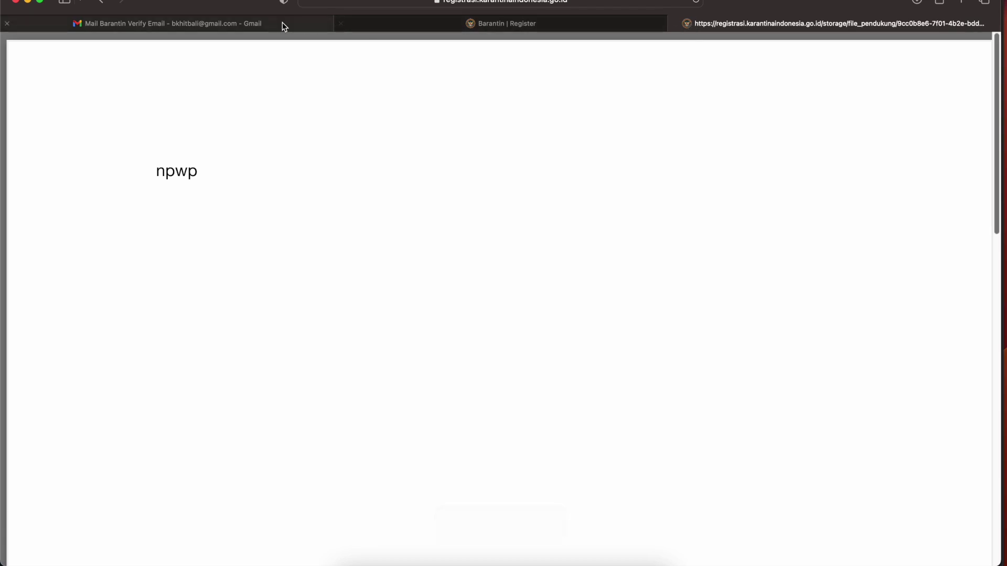
pyautogui.click(493, 26)
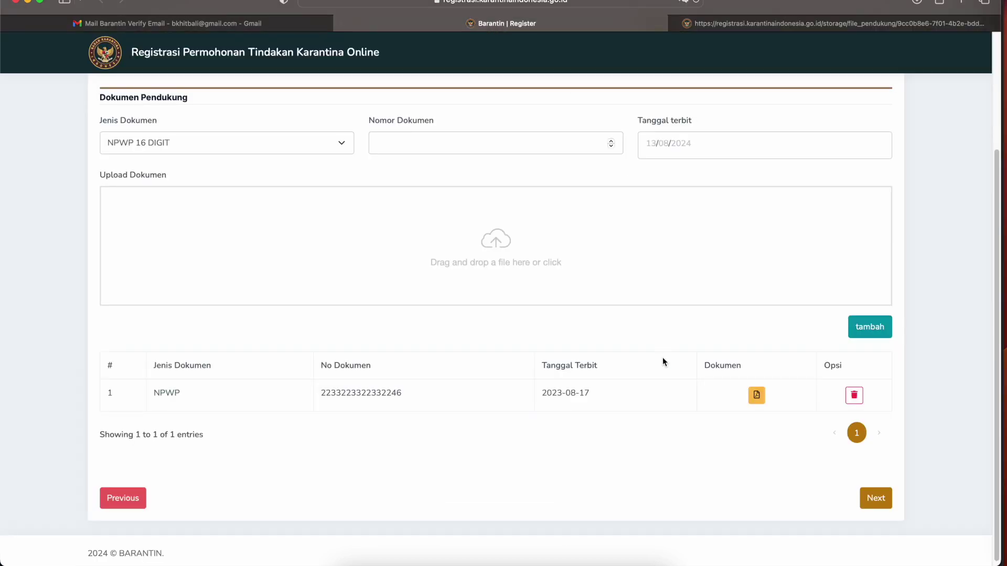
pyautogui.scroll(1, 466, 371)
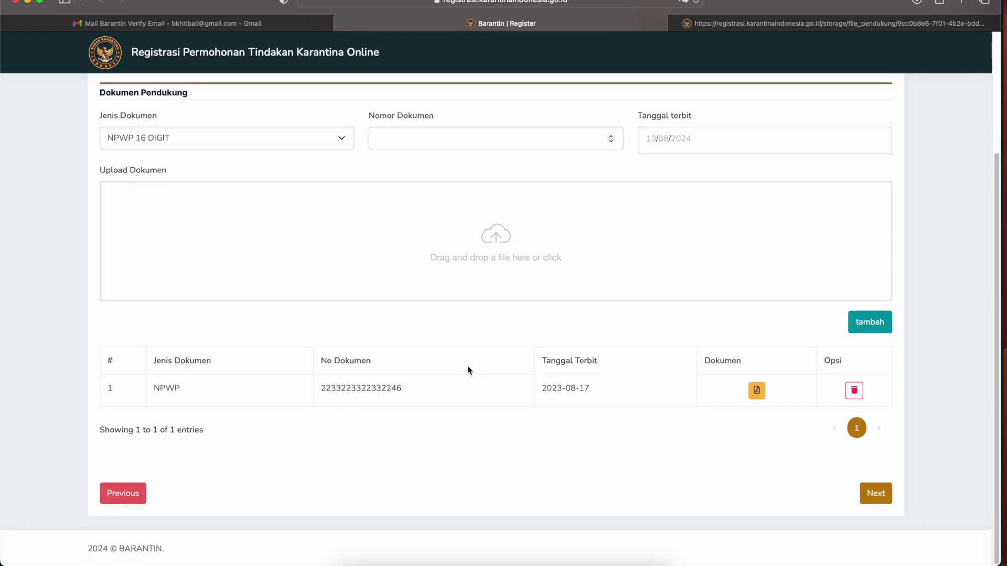
pyautogui.scroll(1, 469, 370)
pyautogui.scroll(5, 468, 370)
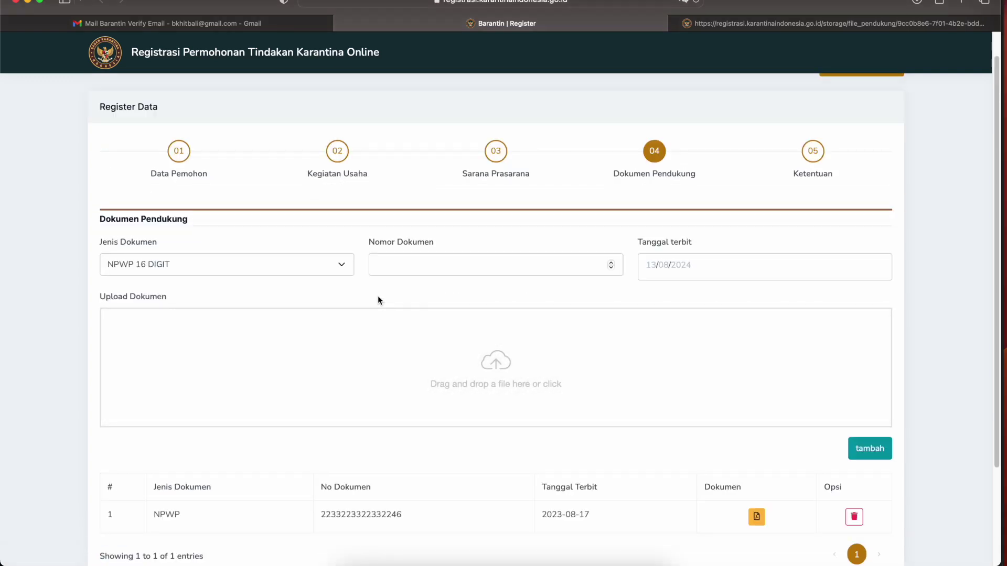
# - Choose KTP as the document type, enter its number, and set issue date 13/08/2024
pyautogui.click(344, 266)
pyautogui.click(304, 313)
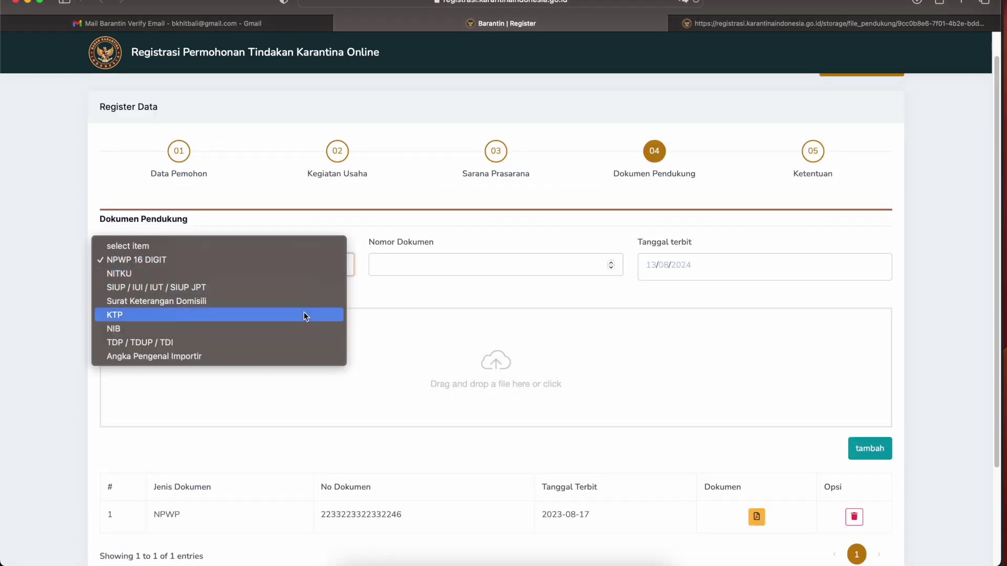
pyautogui.click(440, 262)
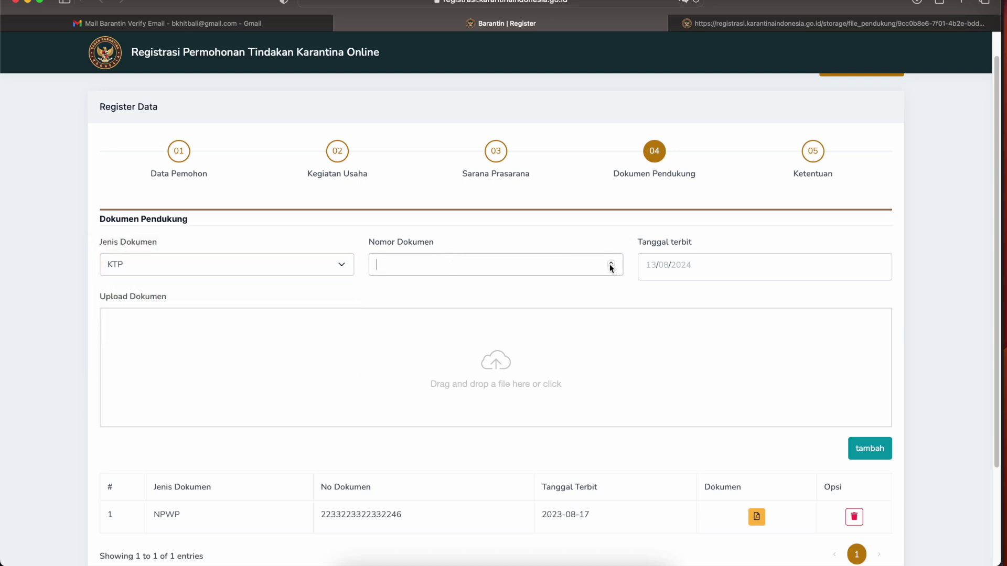
pyautogui.click(713, 277)
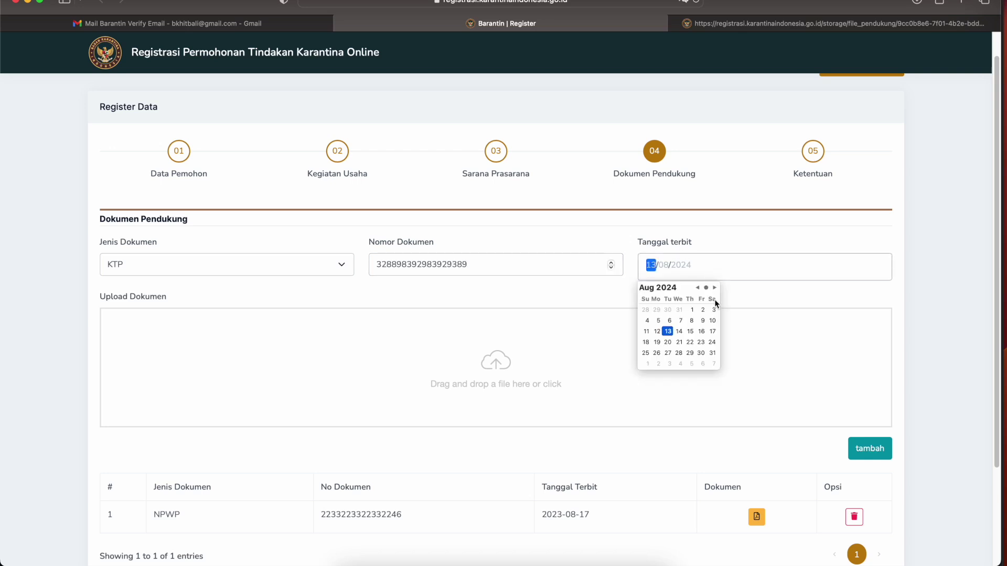
pyautogui.click(667, 331)
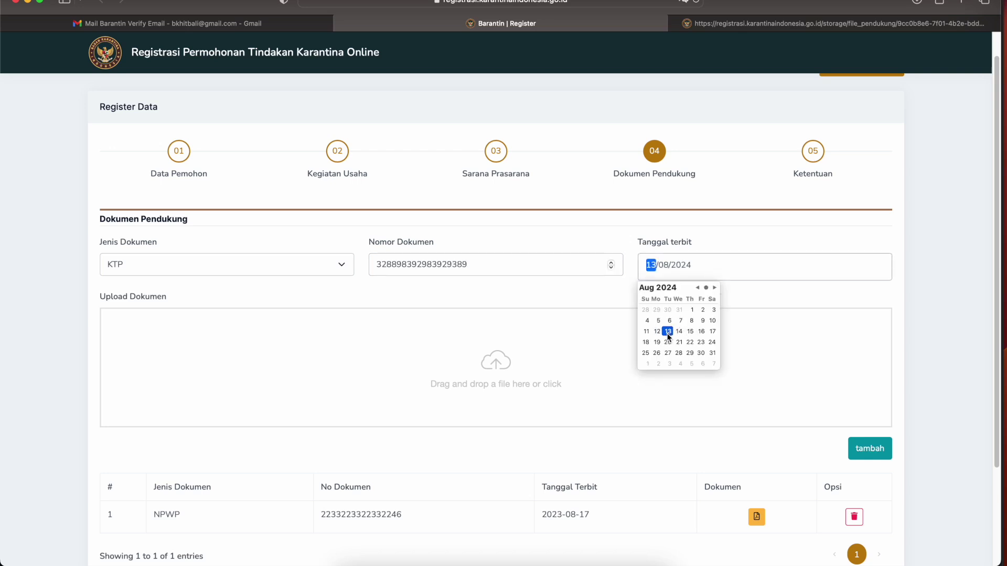
pyautogui.click(870, 297)
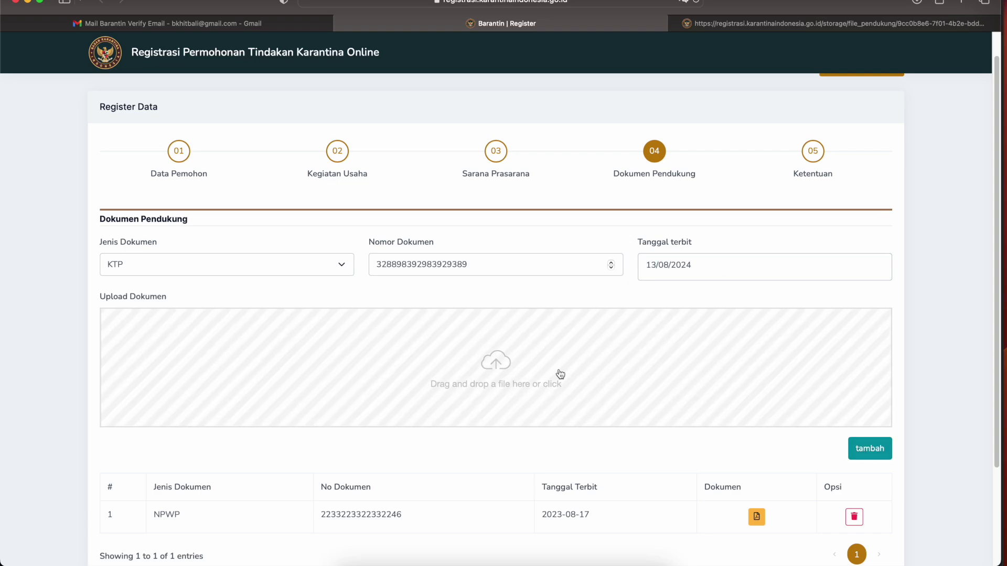
# - Upload dummy ktp.pdf as the KTP document file
pyautogui.click(511, 367)
pyautogui.moveTo(517, 150); pyautogui.dragTo(518, 311)
pyautogui.scroll(-10, 518, 324)
pyautogui.scroll(10, 518, 323)
pyautogui.scroll(-1, 518, 313)
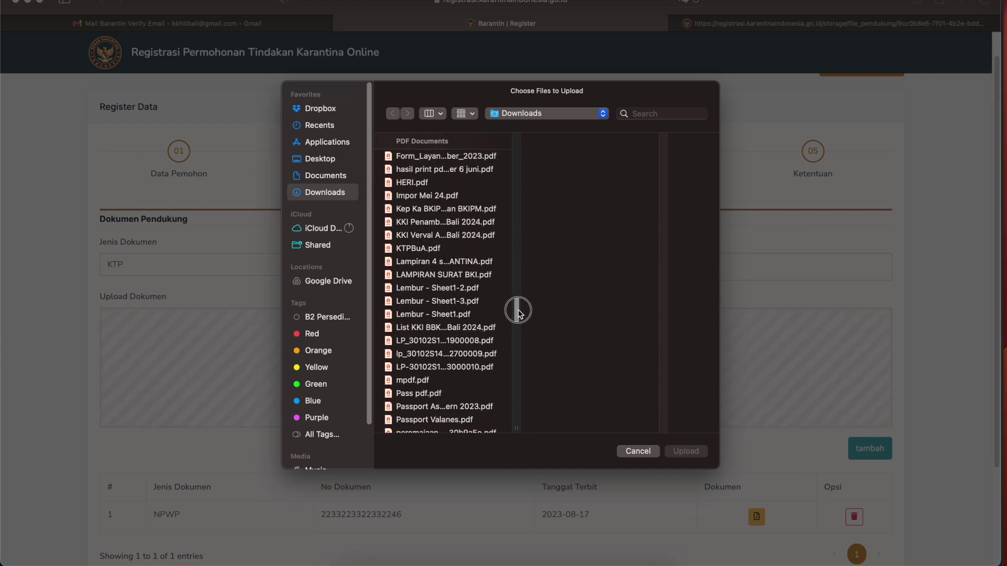
pyautogui.scroll(3, 518, 313)
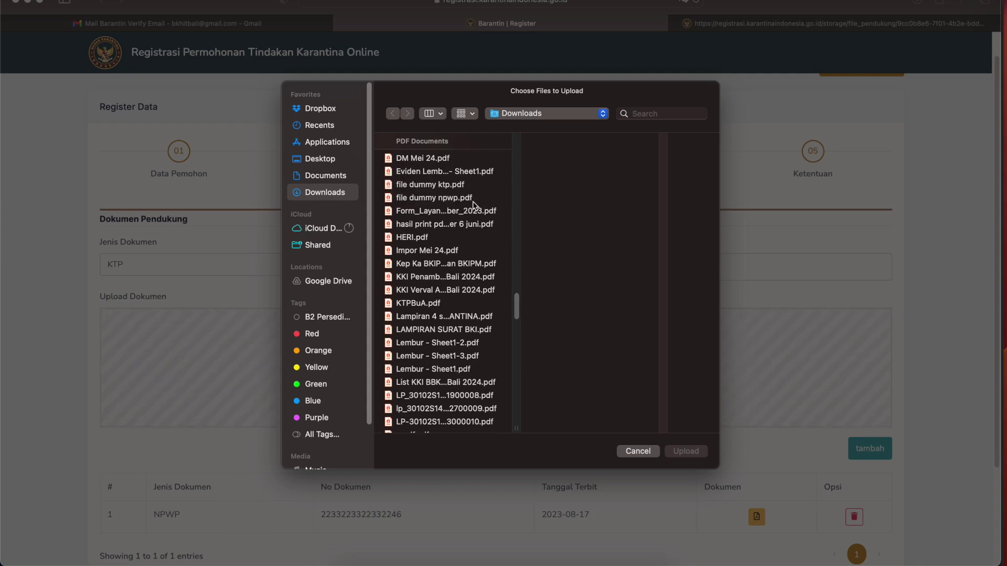
pyautogui.click(459, 189)
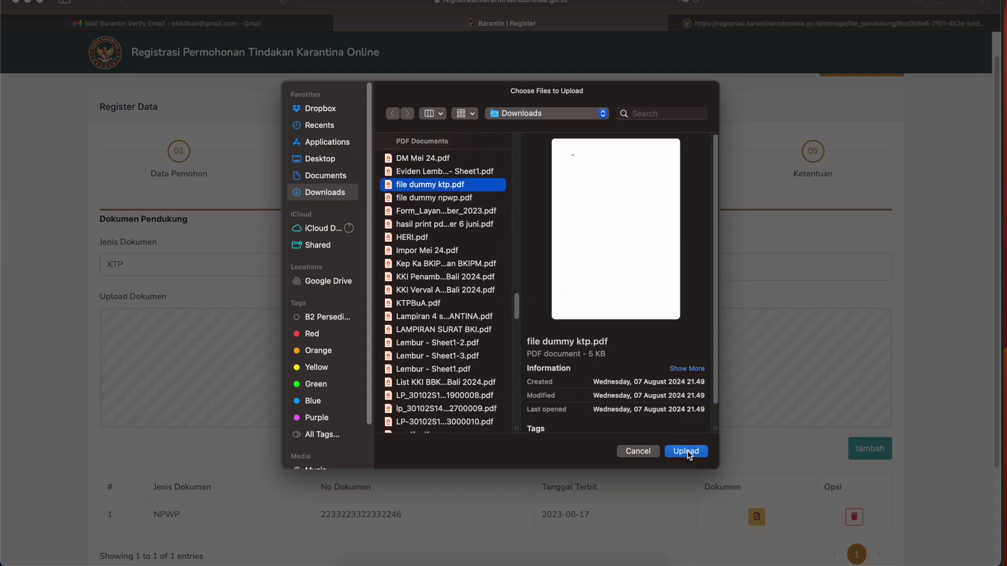
pyautogui.click(687, 451)
# - Trim the KTP number to 16 digits and add it as the second document
pyautogui.scroll(1, 810, 349)
pyautogui.scroll(-5, 816, 399)
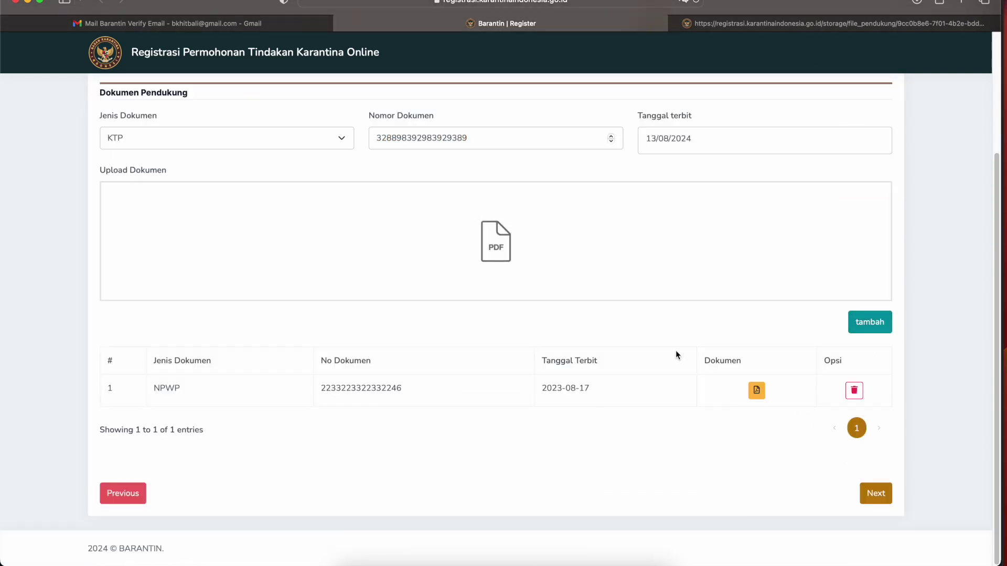
pyautogui.click(860, 330)
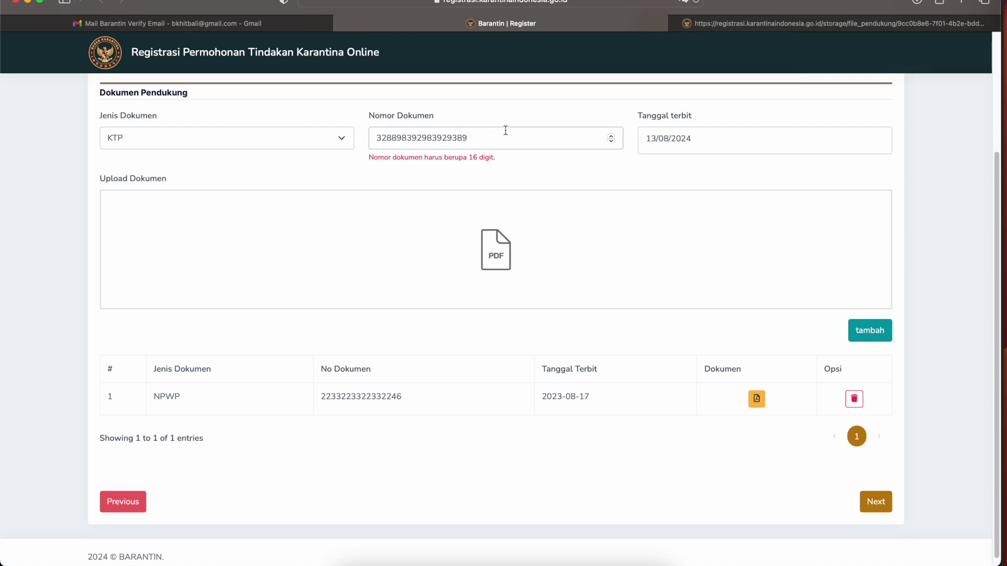
pyautogui.press('Right')
pyautogui.press('Right')
pyautogui.press('Right')
pyautogui.press('Right')
pyautogui.press('Right')
pyautogui.press('Right')
pyautogui.hotkey('shift', 'Right')
pyautogui.hotkey('shift', 'Right')
pyautogui.press('BackSpace')
pyautogui.click(869, 332)
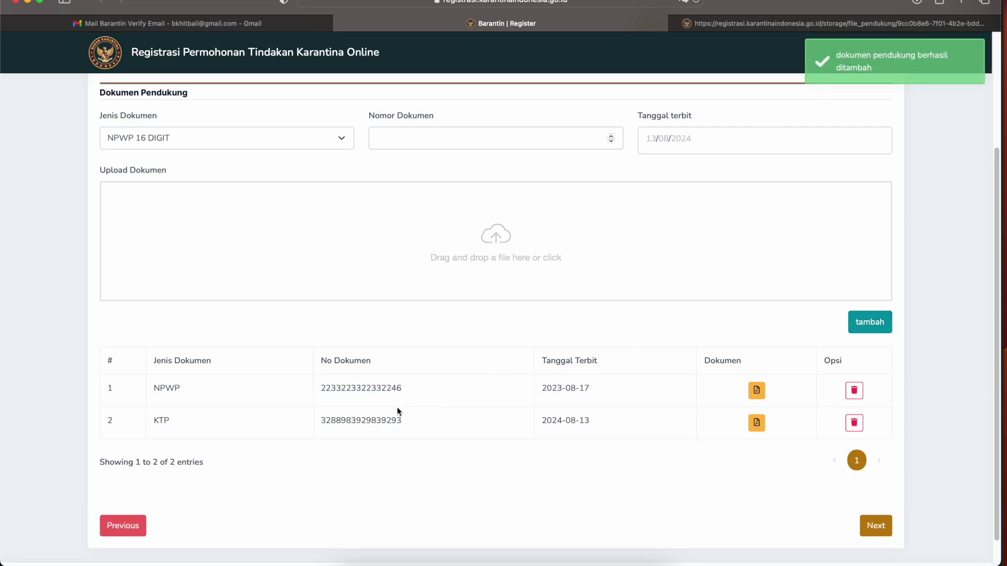
# - Choose NIB as the document type with number 38928983 and issue date 13/08/2024
pyautogui.scroll(-1, 781, 341)
pyautogui.scroll(4, 781, 341)
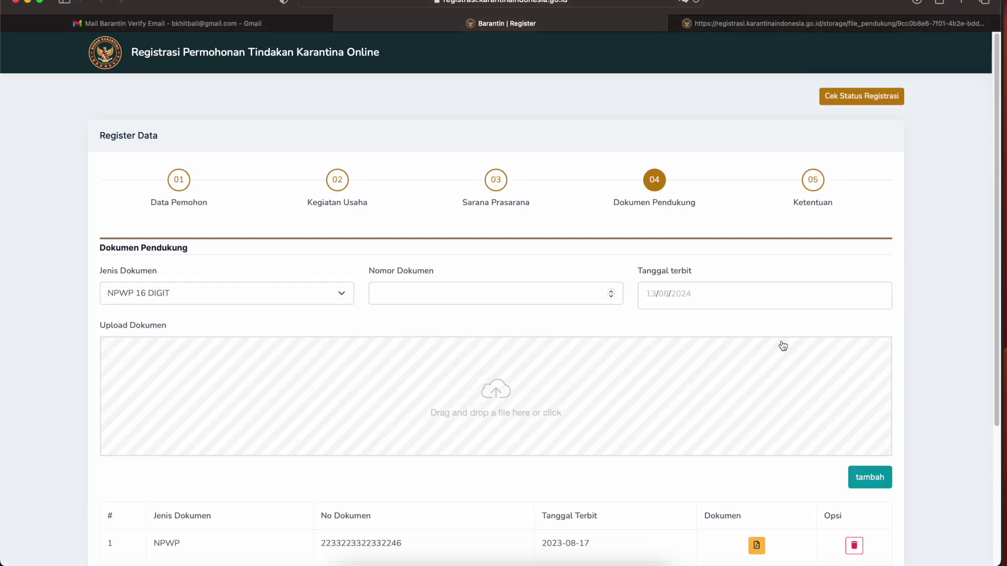
pyautogui.click(335, 299)
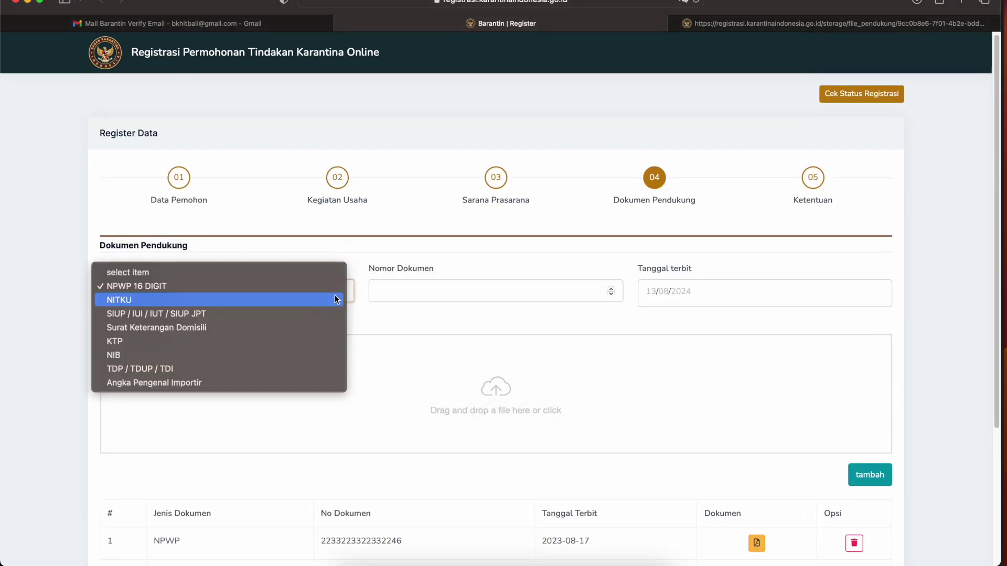
pyautogui.click(399, 294)
pyautogui.click(405, 288)
pyautogui.write('389289839283')
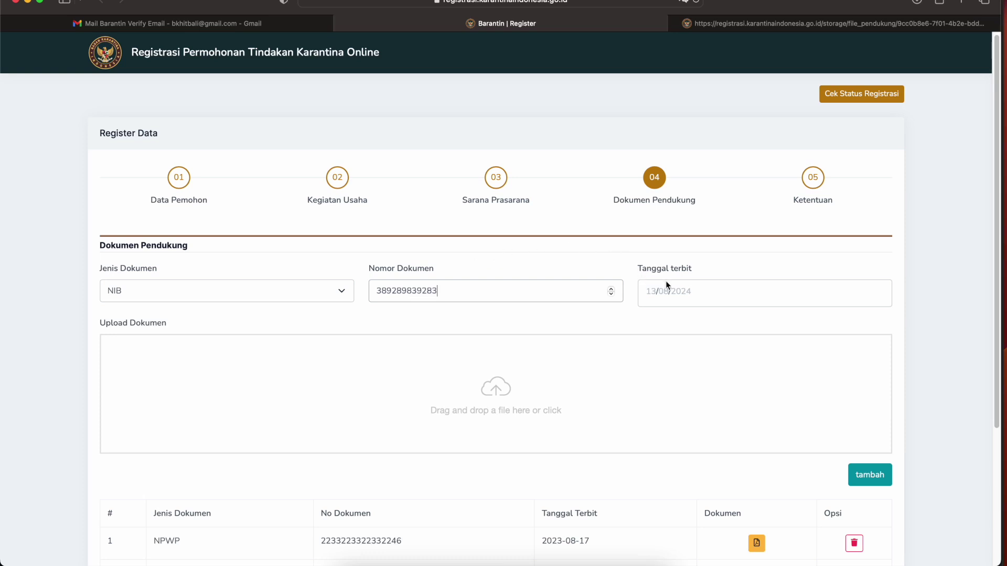
pyautogui.click(666, 286)
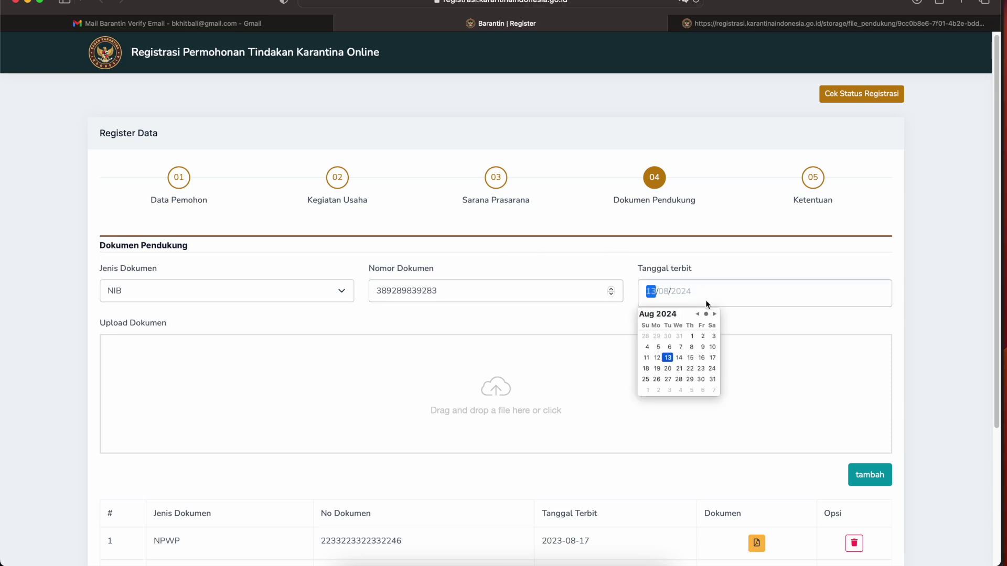
pyautogui.click(667, 357)
# - Upload dummy ktp.pdf for the NIB and add it as the third document
pyautogui.click(513, 408)
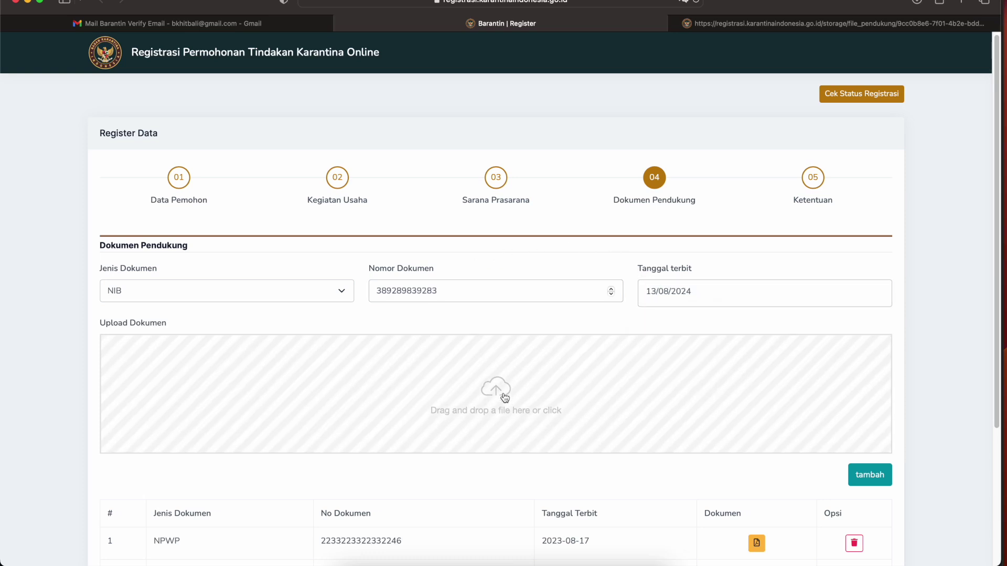
pyautogui.moveTo(517, 152); pyautogui.dragTo(520, 297)
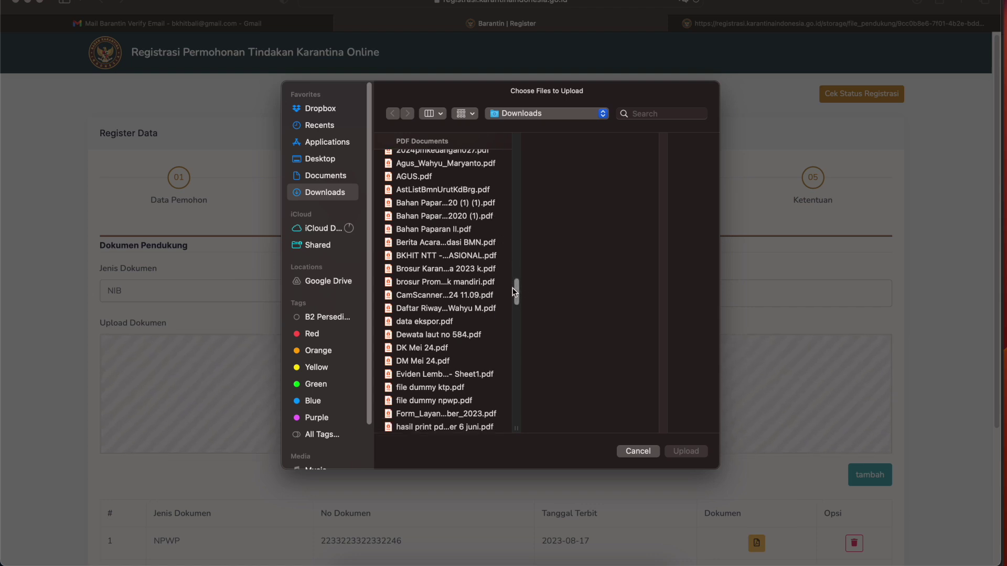
pyautogui.moveTo(515, 291); pyautogui.dragTo(515, 294)
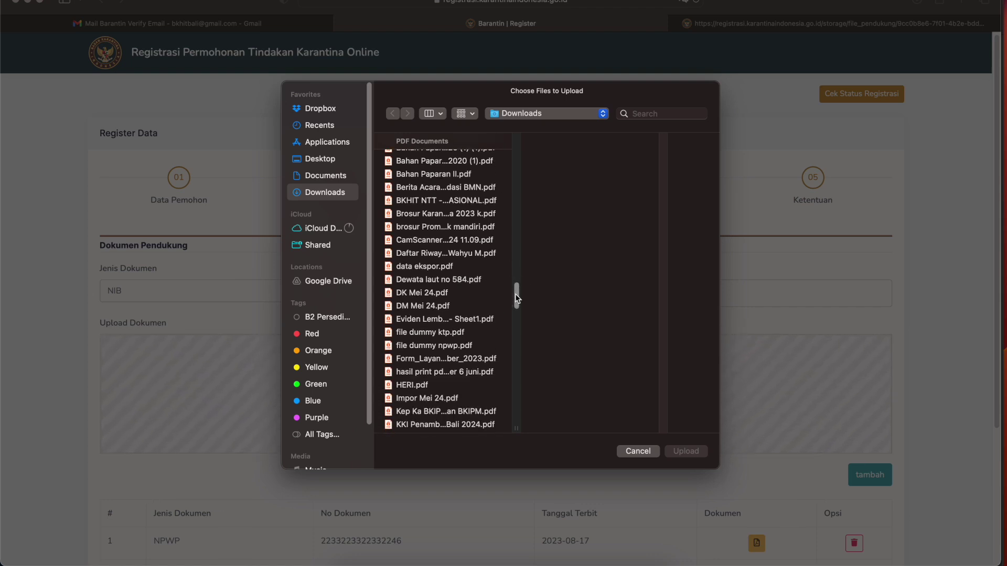
pyautogui.click(453, 334)
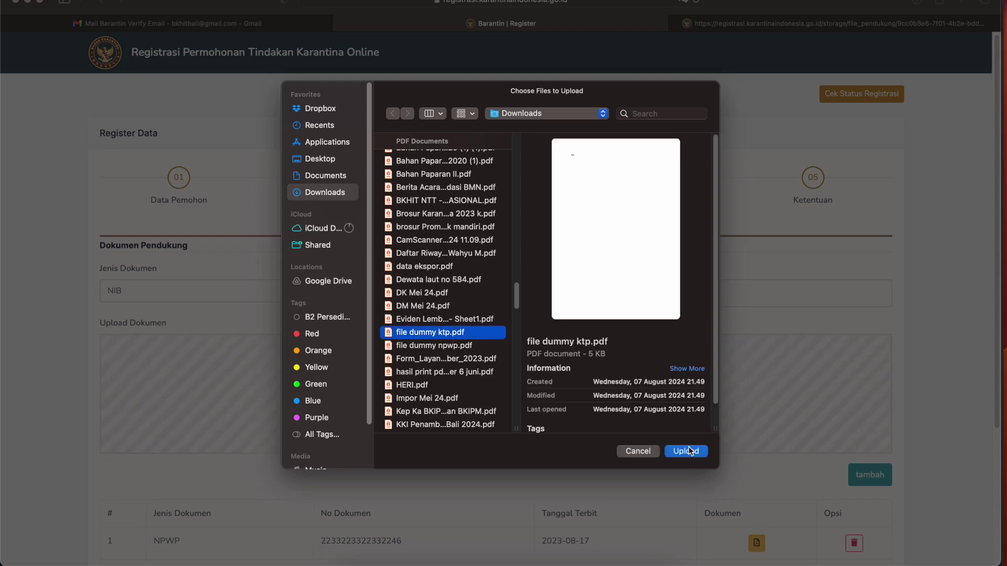
pyautogui.click(688, 451)
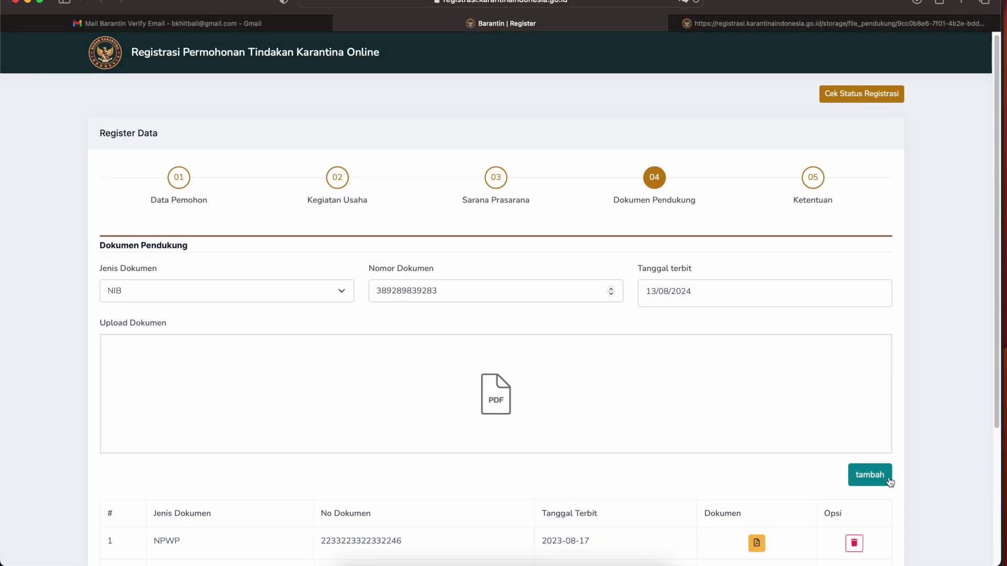
pyautogui.click(870, 475)
pyautogui.scroll(-4, 798, 468)
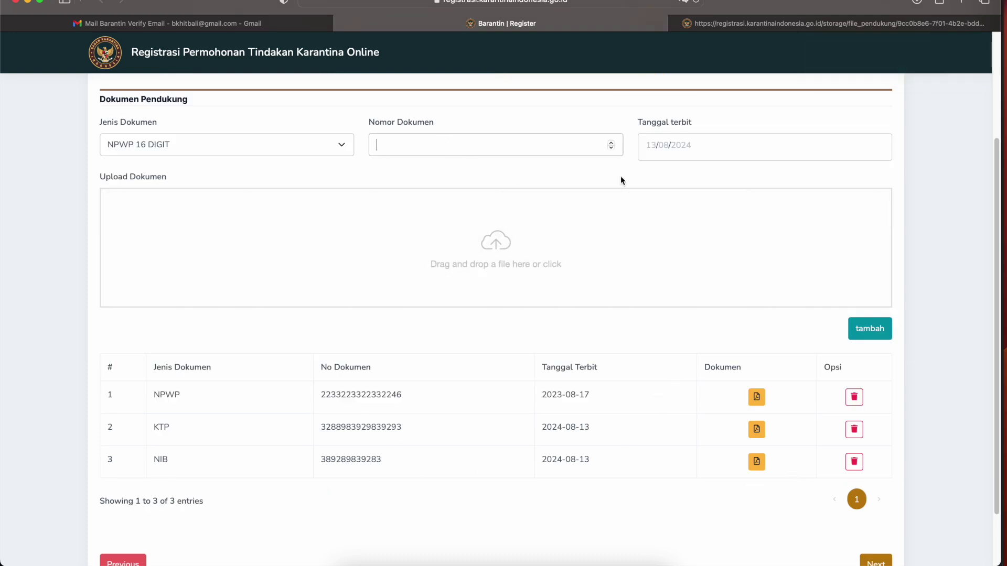
# - Delete the note 'tolong disesuaikan no dan dokumen' from Nomor Dokumen and advance to 05 Ketentuan
pyautogui.write('tolong disesuaikan no dan ')
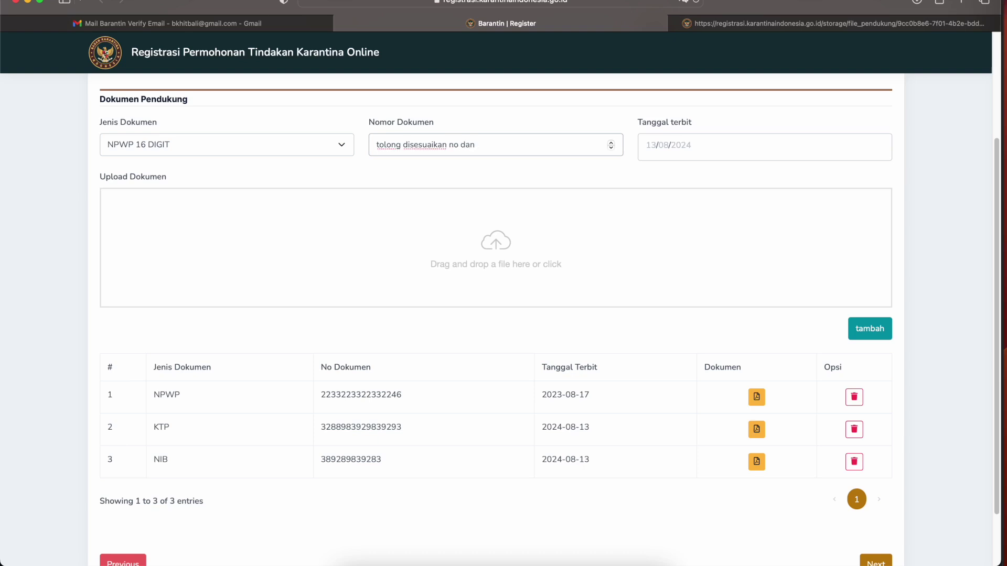
pyautogui.write('dokumen')
pyautogui.press('BackSpace')
pyautogui.press('BackSpace')
pyautogui.press('BackSpace')
pyautogui.press('BackSpace')
pyautogui.moveTo(512, 145); pyautogui.dragTo(319, 132)
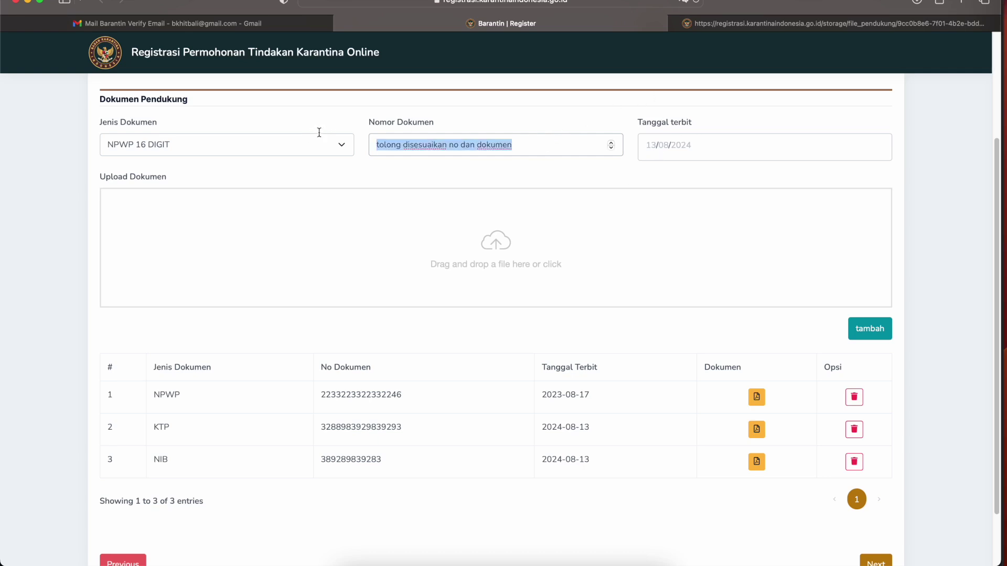
pyautogui.press('BackSpace')
pyautogui.scroll(-2, 652, 303)
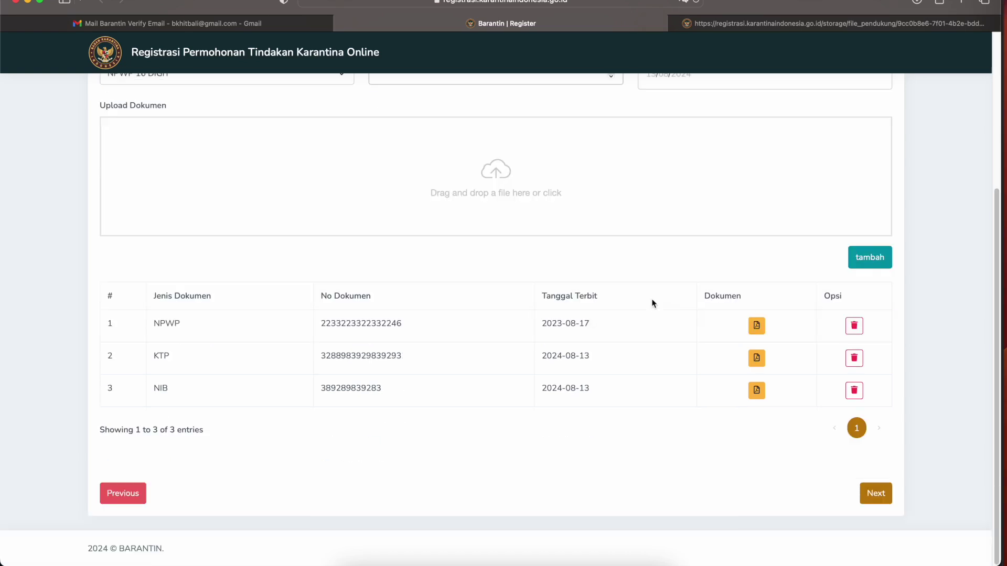
pyautogui.click(877, 494)
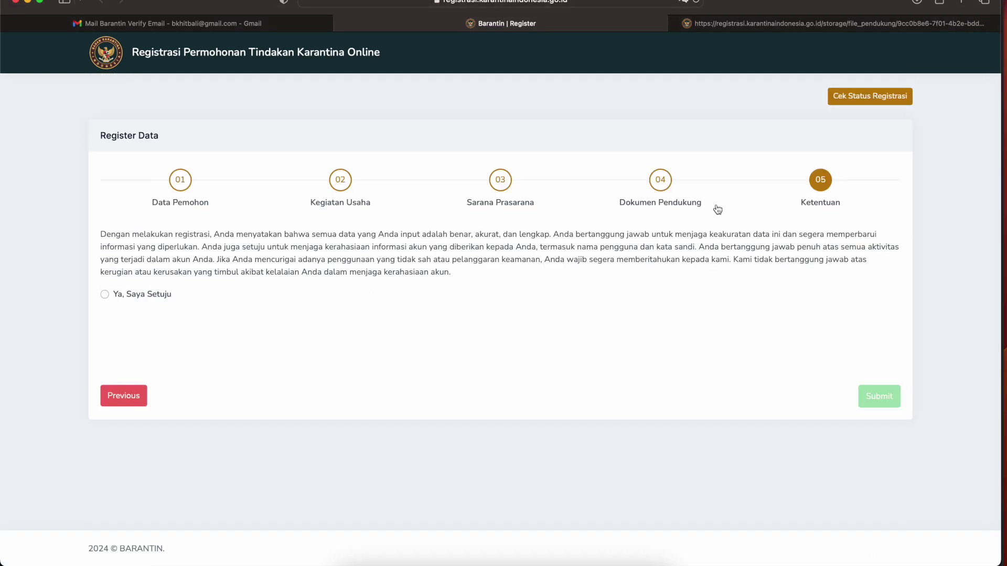
# - Tick 'Ya, Saya Setuju', submit the registration, and choose Print on the confirmation
pyautogui.moveTo(155, 234); pyautogui.dragTo(823, 272)
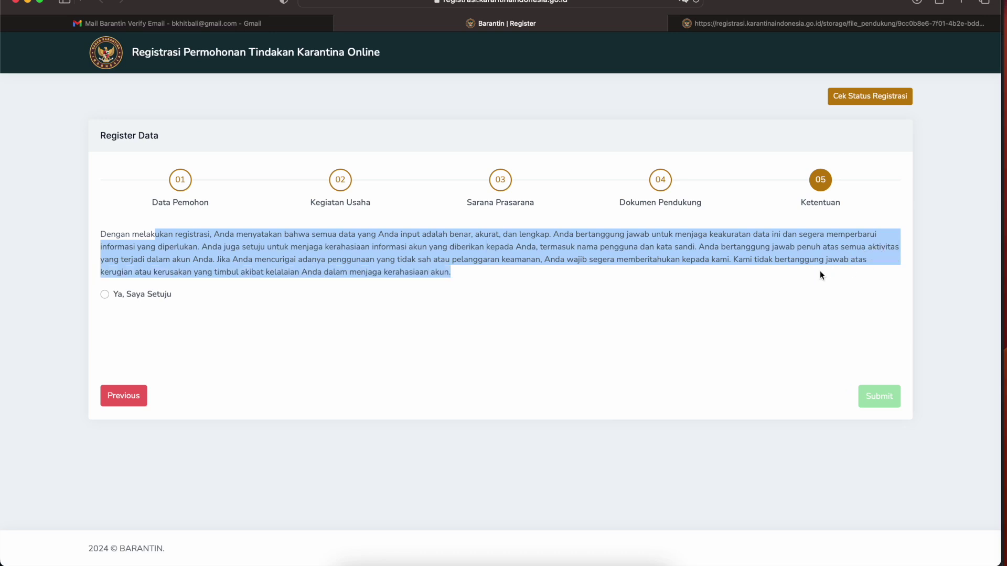
pyautogui.click(104, 296)
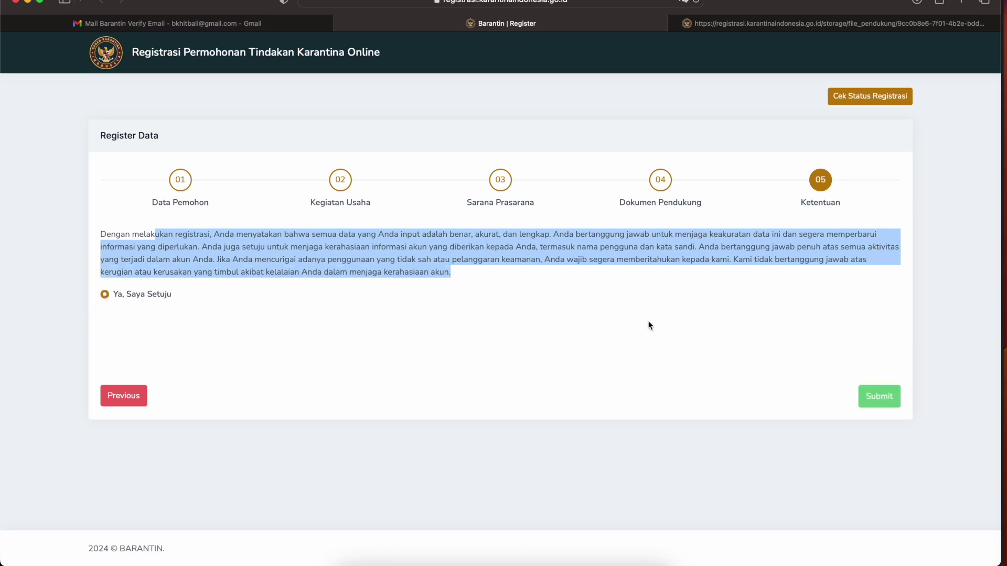
pyautogui.click(886, 399)
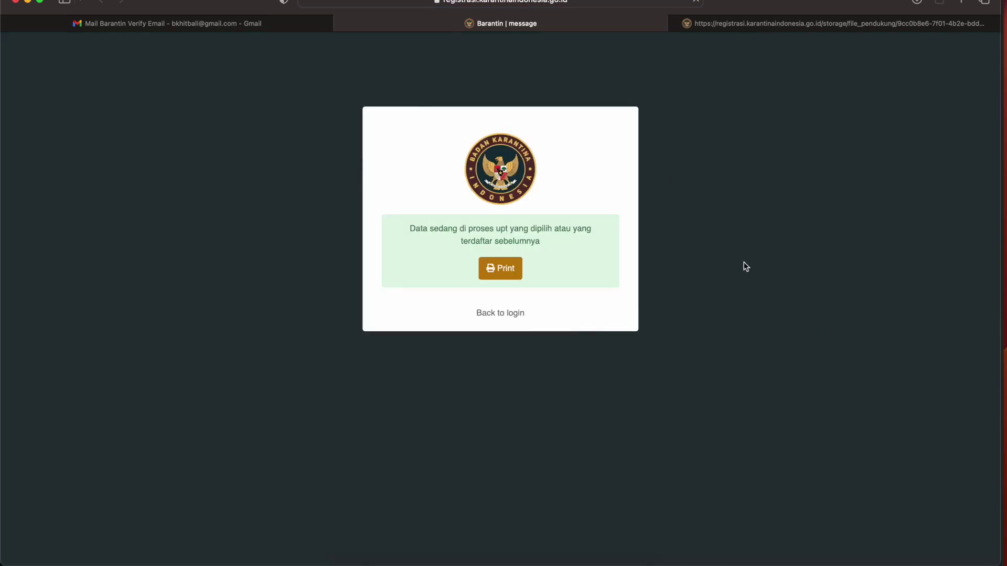
pyautogui.moveTo(494, 228); pyautogui.dragTo(574, 229)
pyautogui.moveTo(491, 241); pyautogui.dragTo(533, 247)
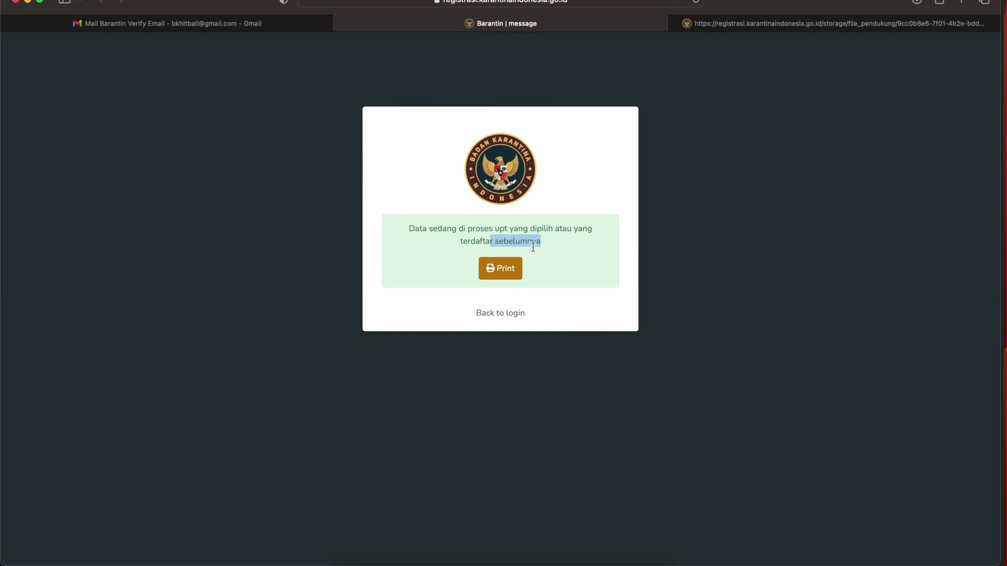
pyautogui.click(502, 268)
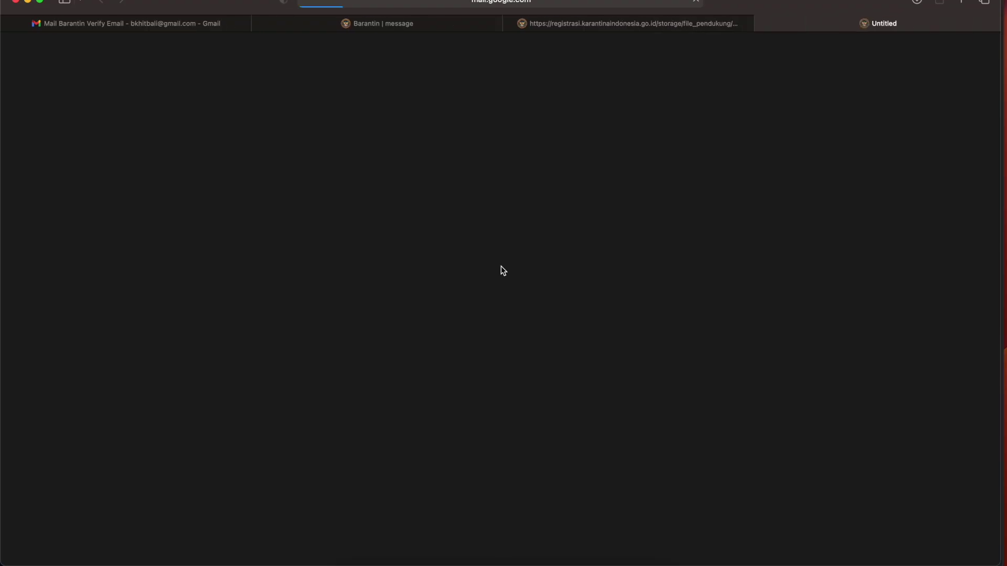
# - Scroll the printed summary to the Dokumen Pendukung table and back, then close the NPWP file tab
pyautogui.scroll(-10, 403, 280)
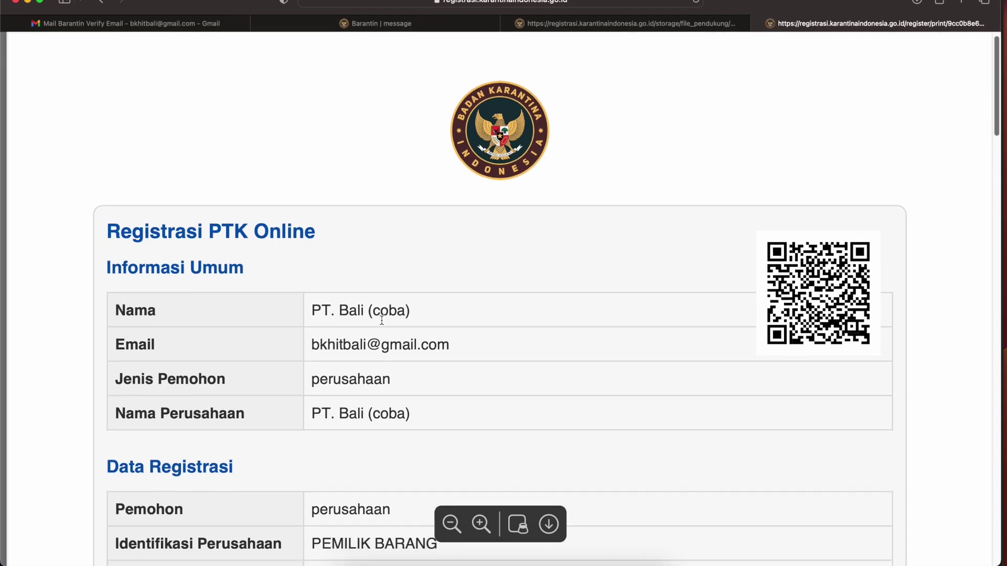
pyautogui.scroll(-15, 382, 317)
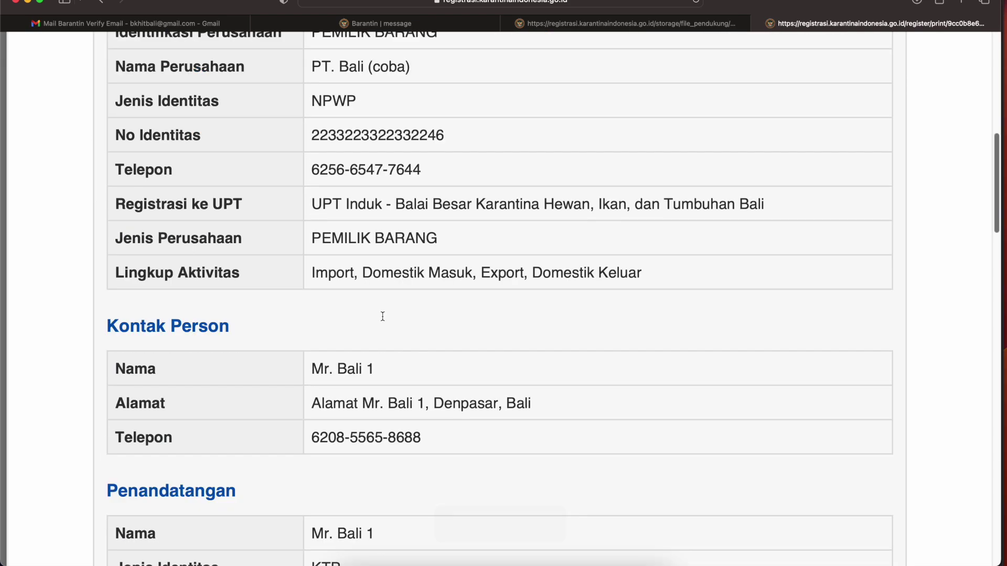
pyautogui.scroll(-10, 383, 316)
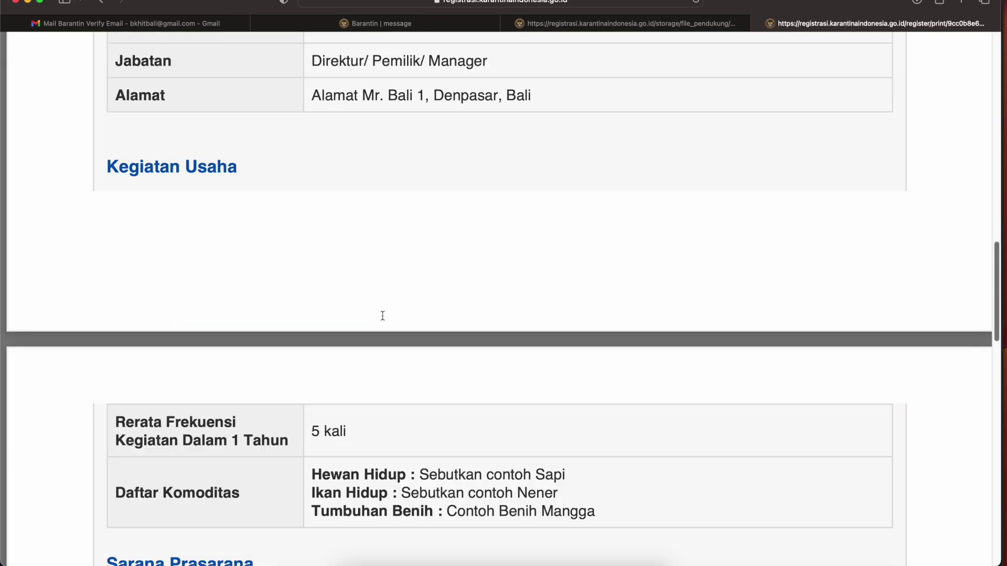
pyautogui.scroll(-12, 383, 316)
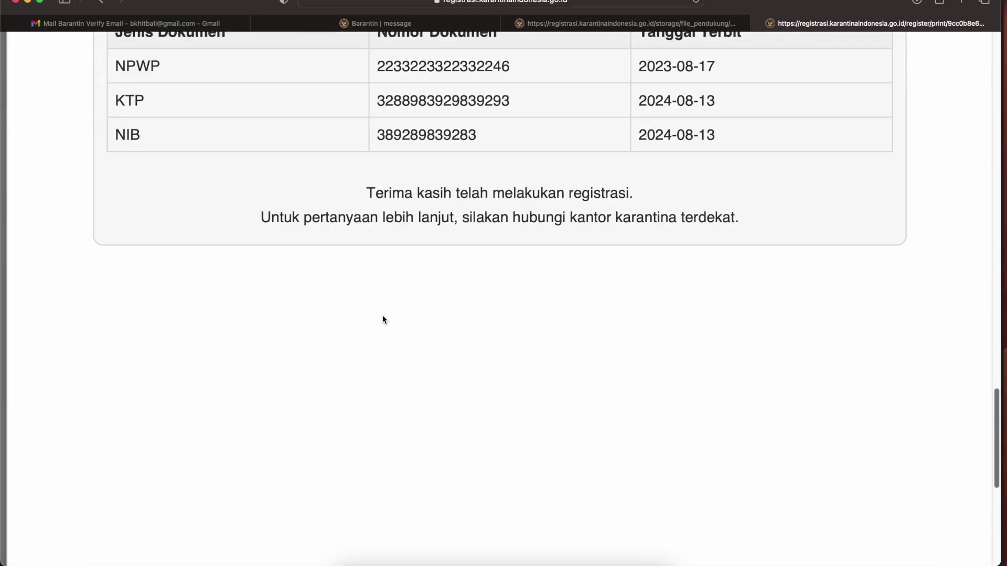
pyautogui.moveTo(485, 217); pyautogui.dragTo(722, 217)
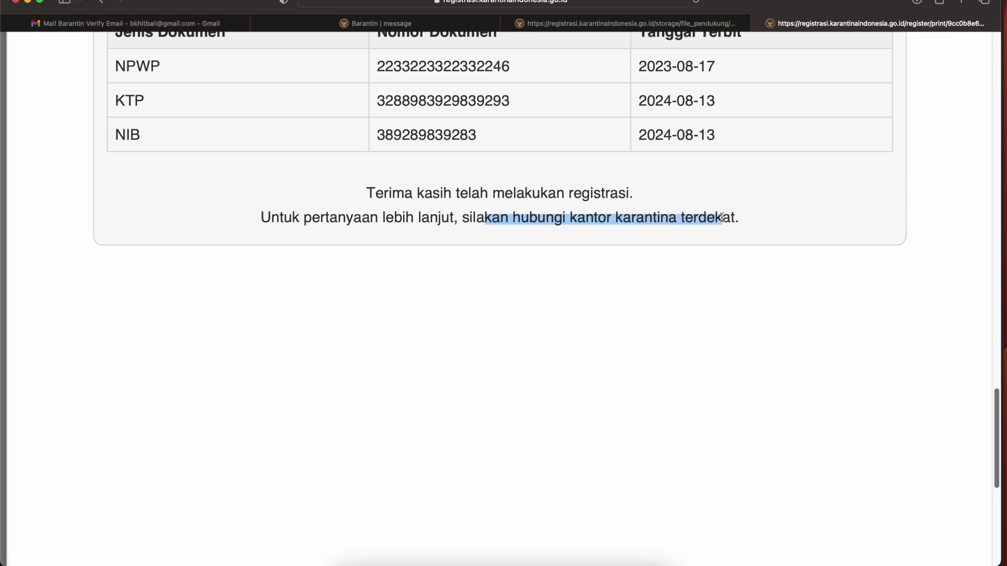
pyautogui.scroll(15, 656, 266)
pyautogui.scroll(20, 658, 274)
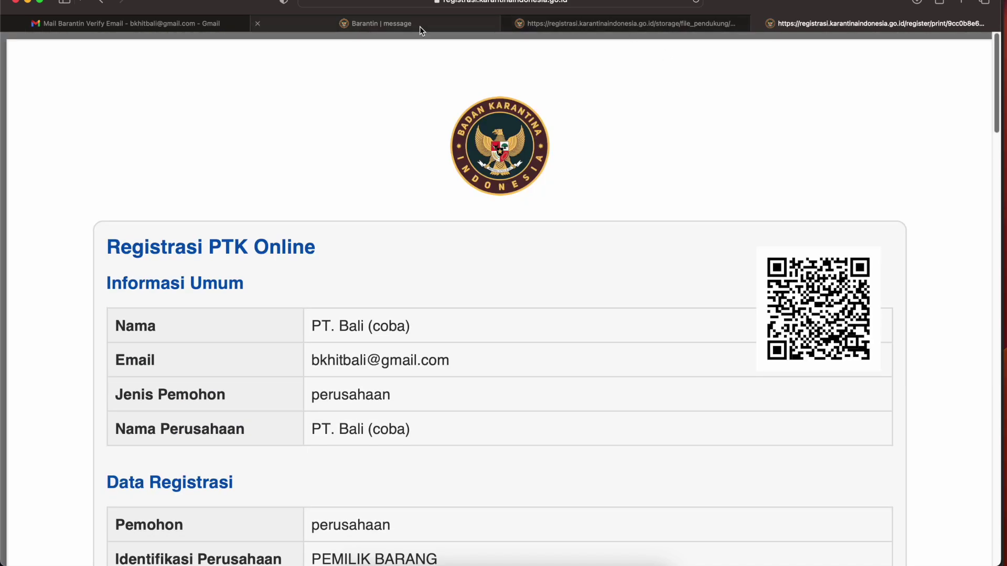
pyautogui.click(593, 25)
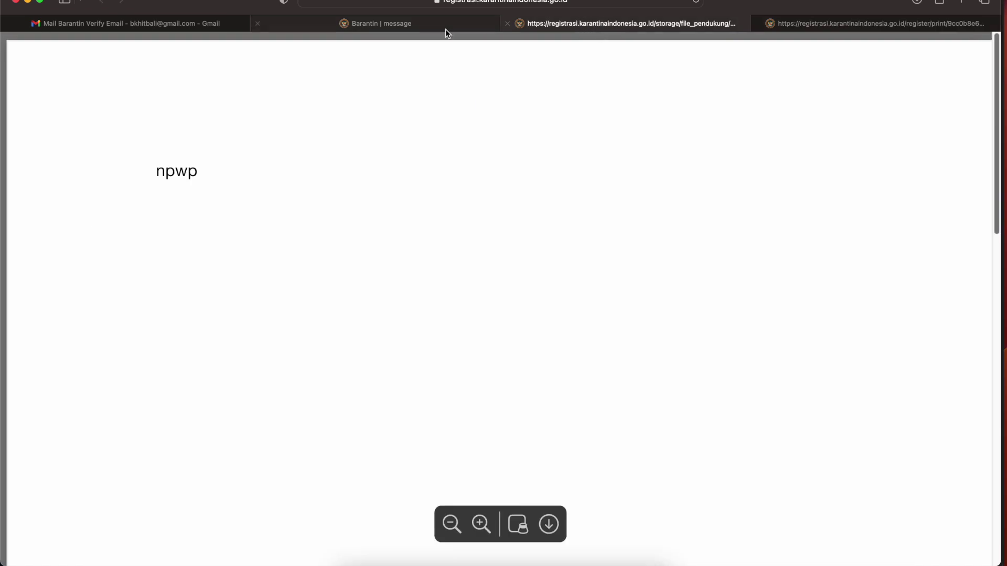
pyautogui.click(507, 25)
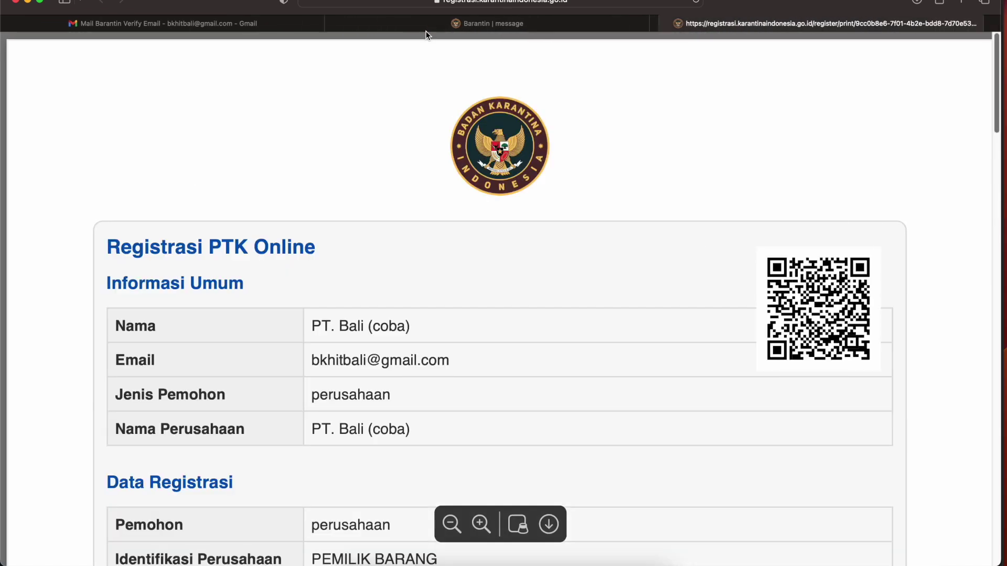
# - Go back to login, open Status Register, and confirm PT. Bali (coba) is the first of 454 entries
pyautogui.click(511, 24)
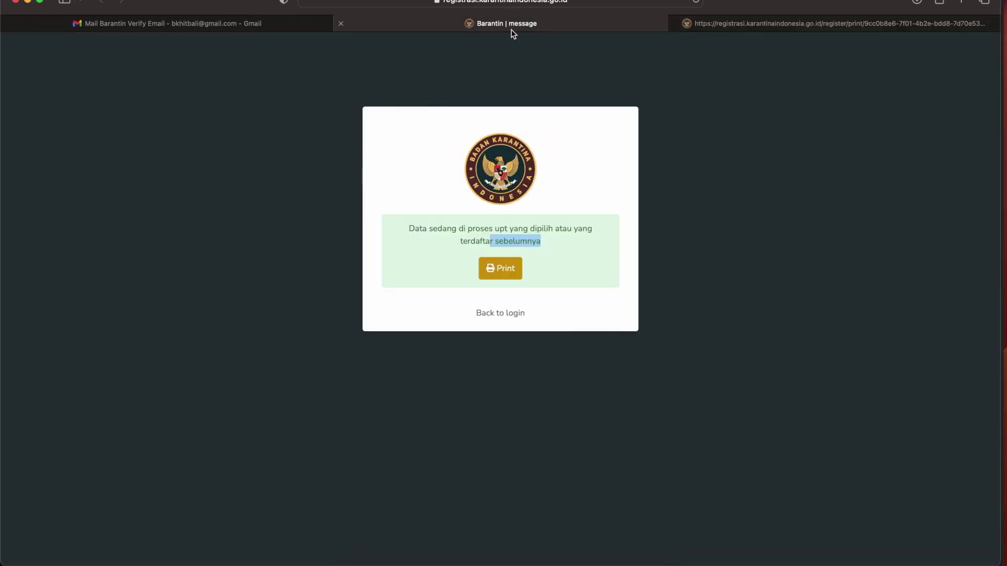
pyautogui.click(518, 313)
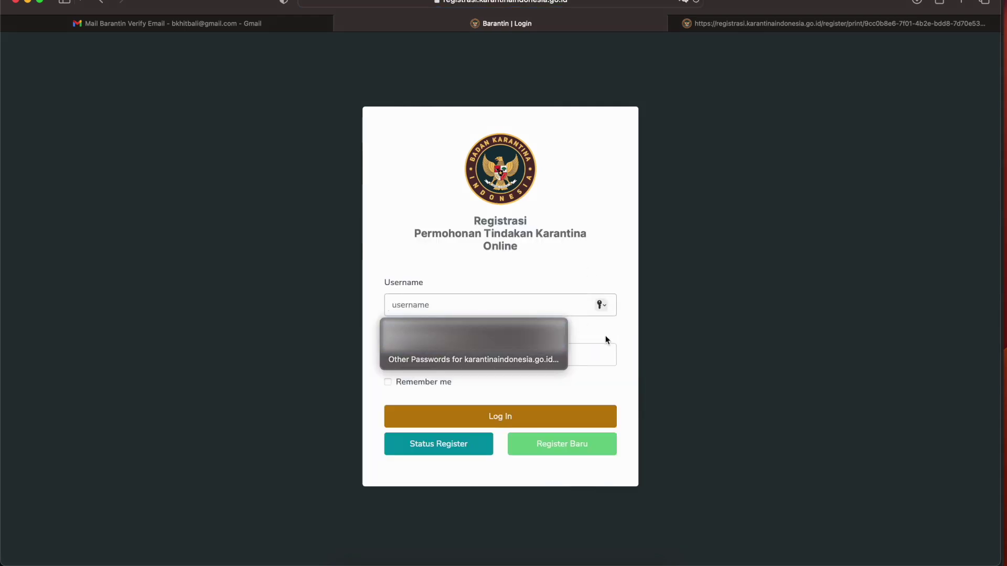
pyautogui.click(466, 450)
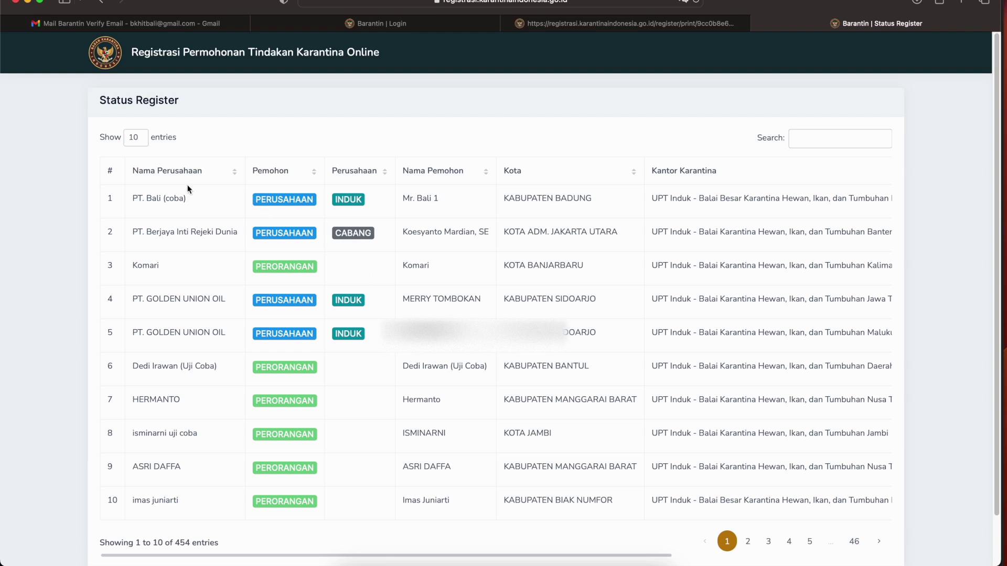
pyautogui.moveTo(152, 198); pyautogui.dragTo(872, 200)
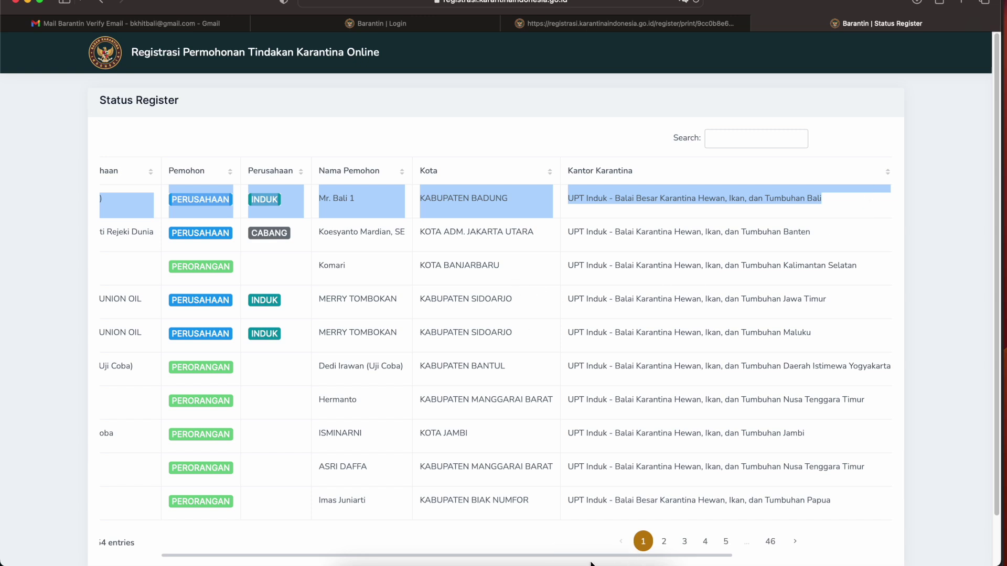
pyautogui.moveTo(589, 556); pyautogui.dragTo(472, 555)
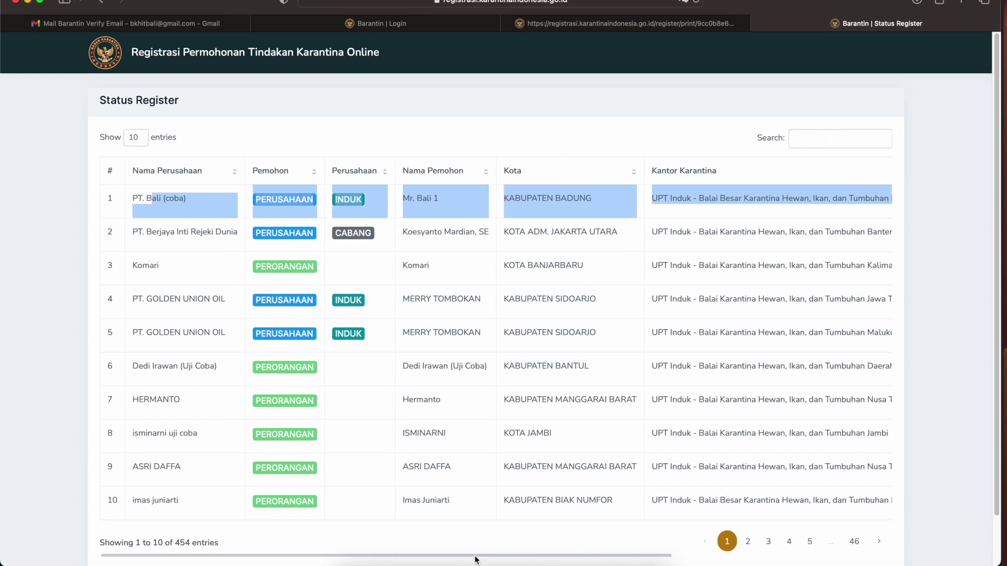